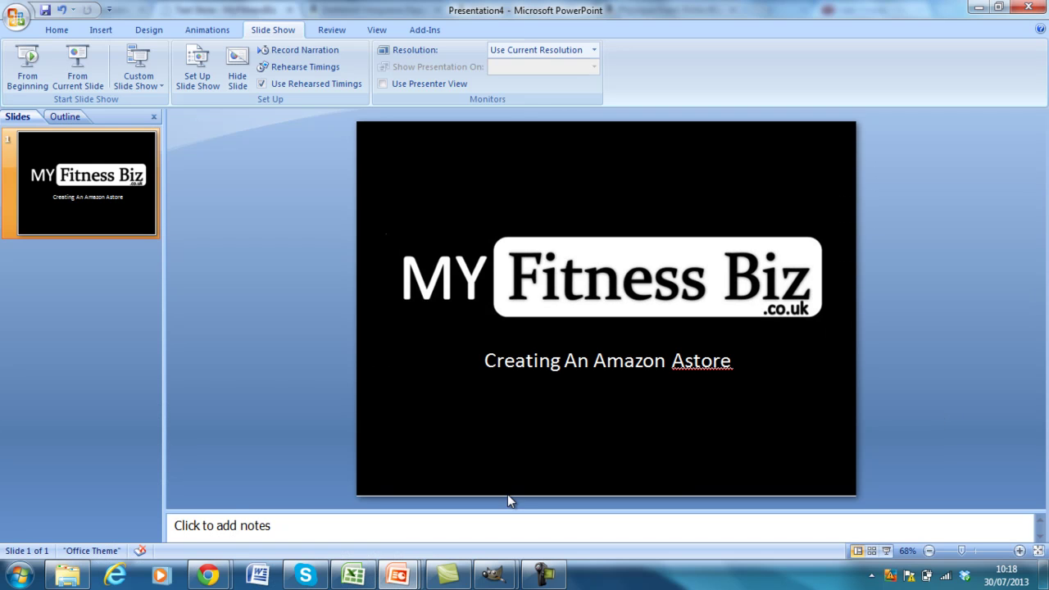
- Switch to Chrome and look over the Test Store page, the Amazon Associates home page and the three Amazon product pages
mouse_move(208, 574)
click(273, 513)
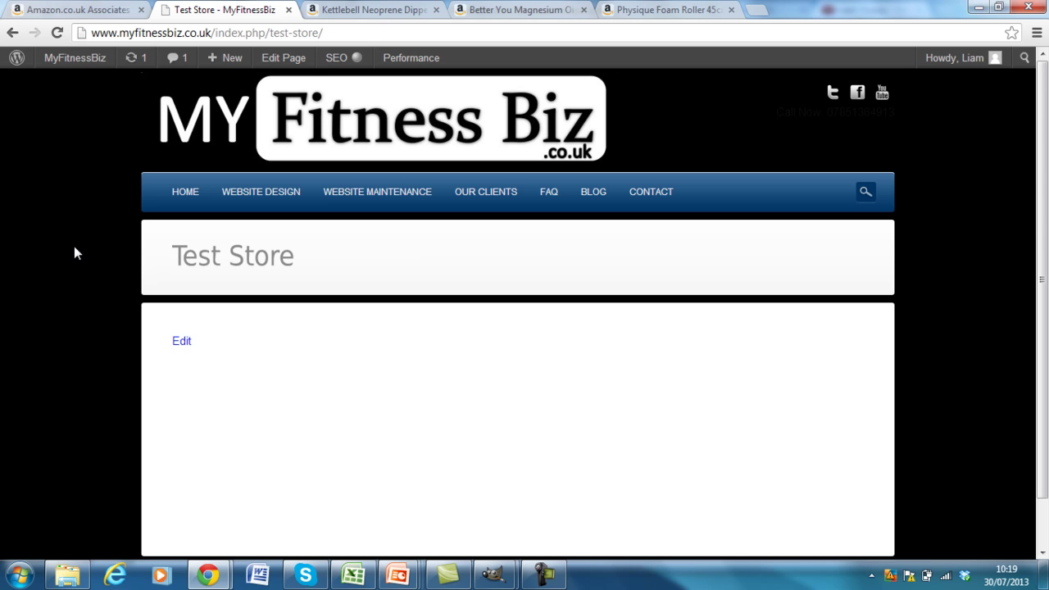
click(67, 11)
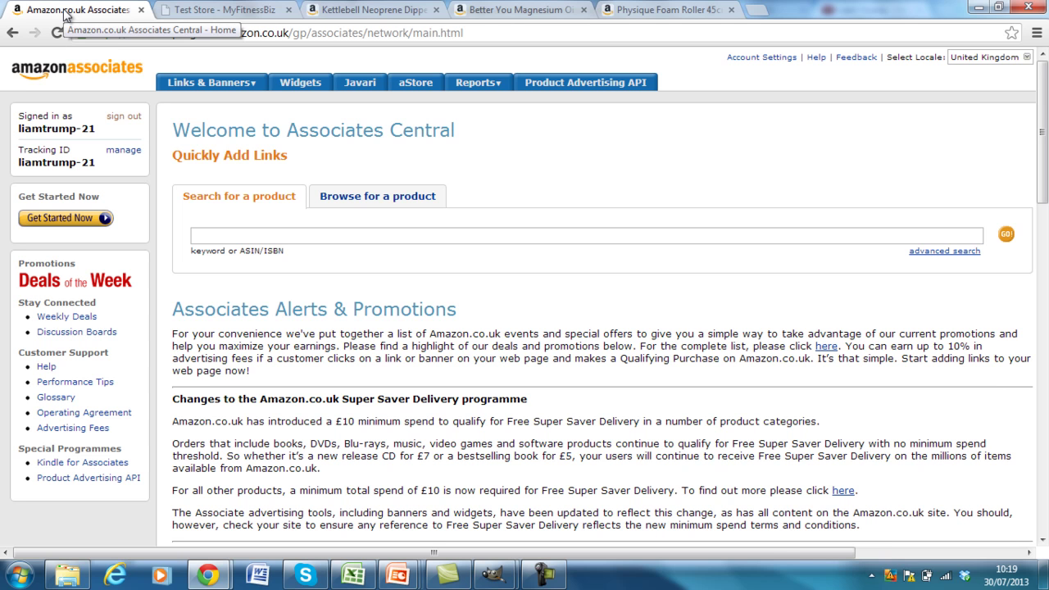
click(356, 12)
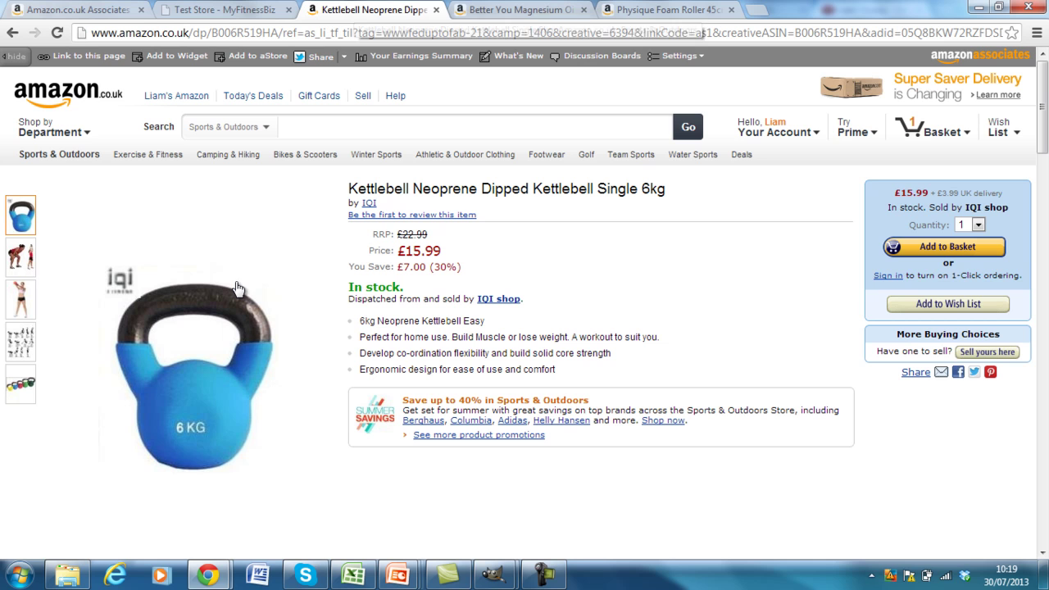
click(516, 10)
click(671, 10)
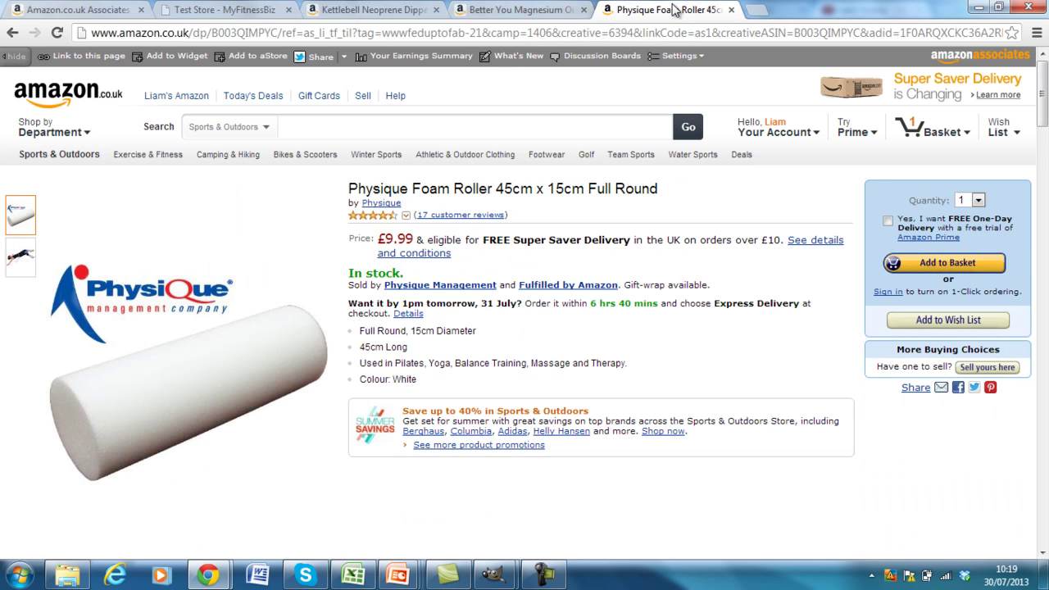
click(368, 11)
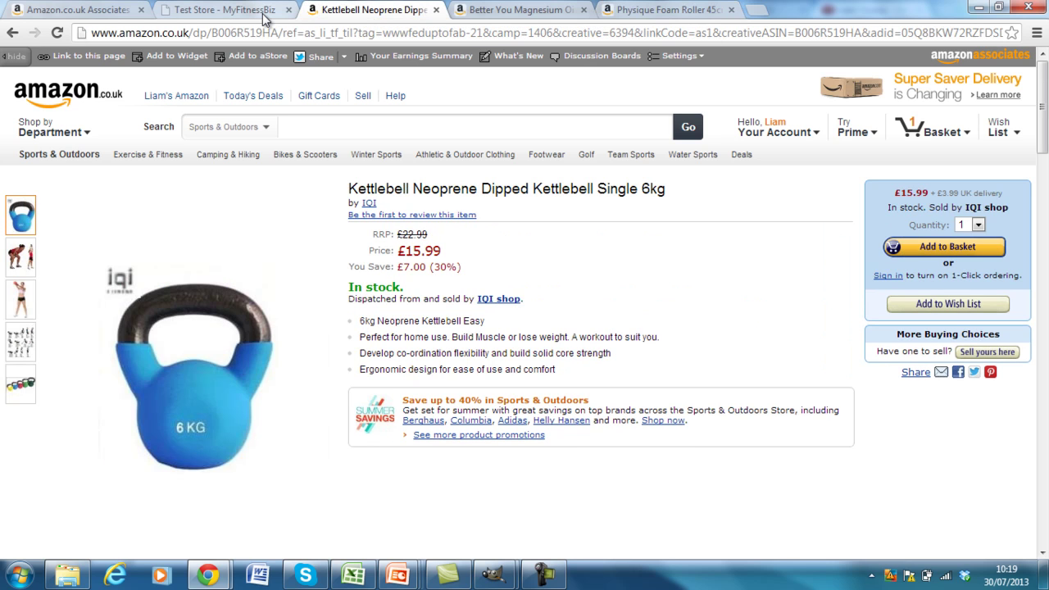
- Start building a new aStore from the Amazon Associates site
click(79, 11)
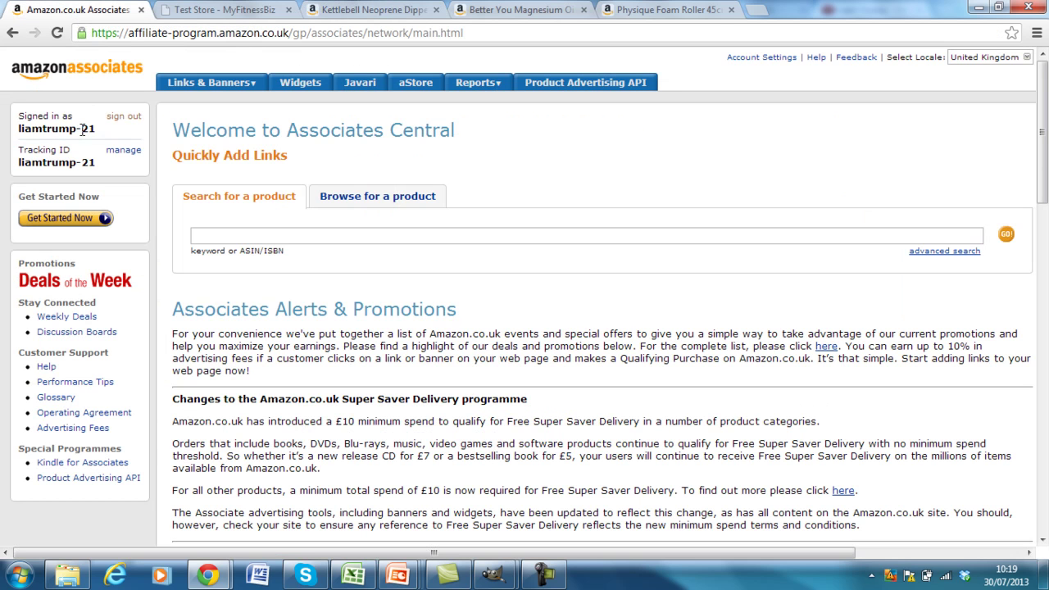
mouse_move(201, 85)
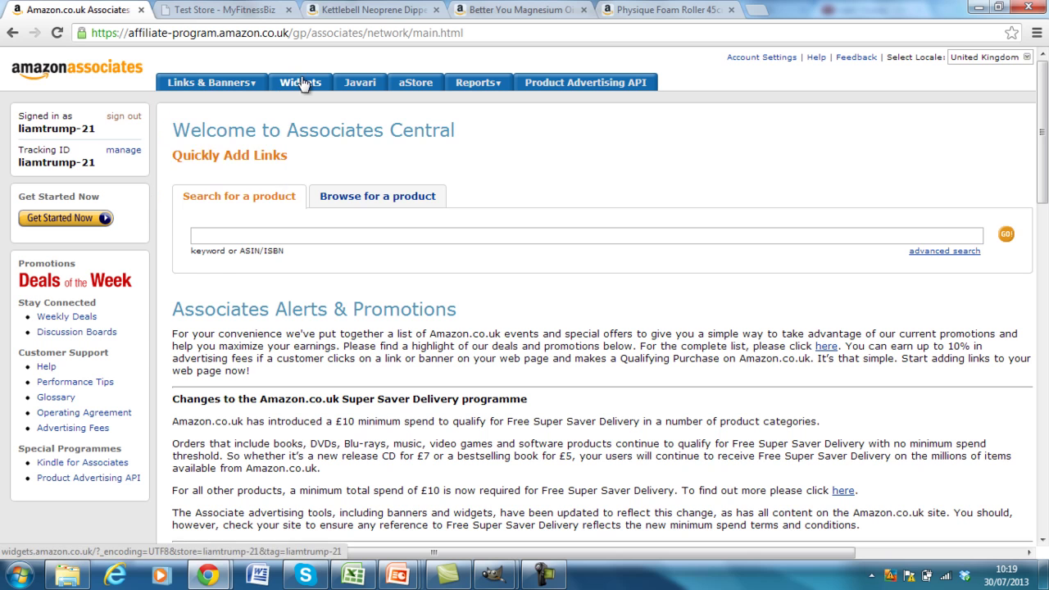
click(429, 87)
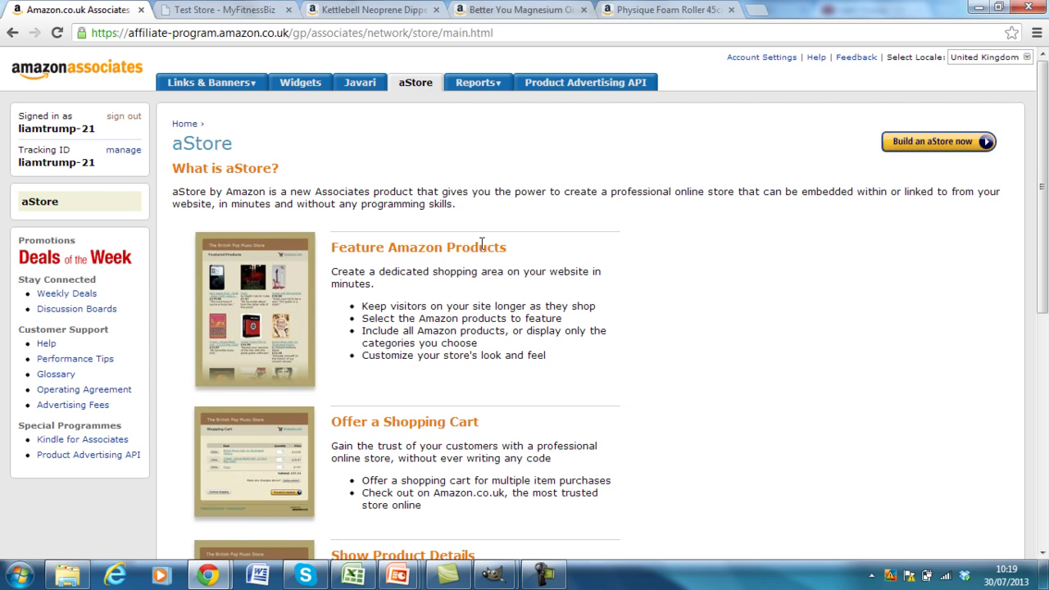
click(917, 146)
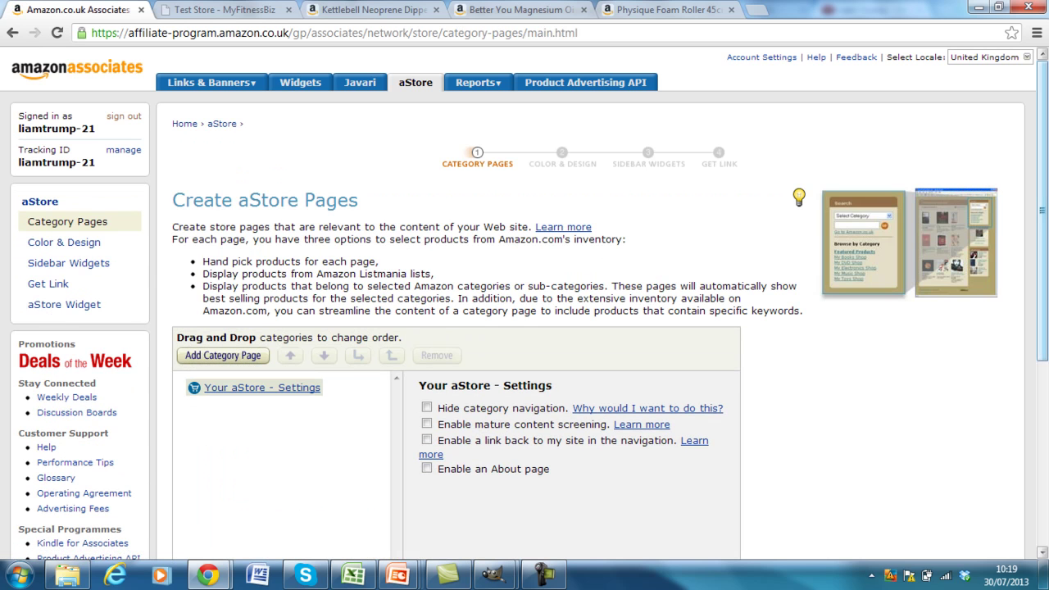
- Add a category page titled "MFB Recommended Products" and open its page for adding individual products
scroll(928, 219, down, 1)
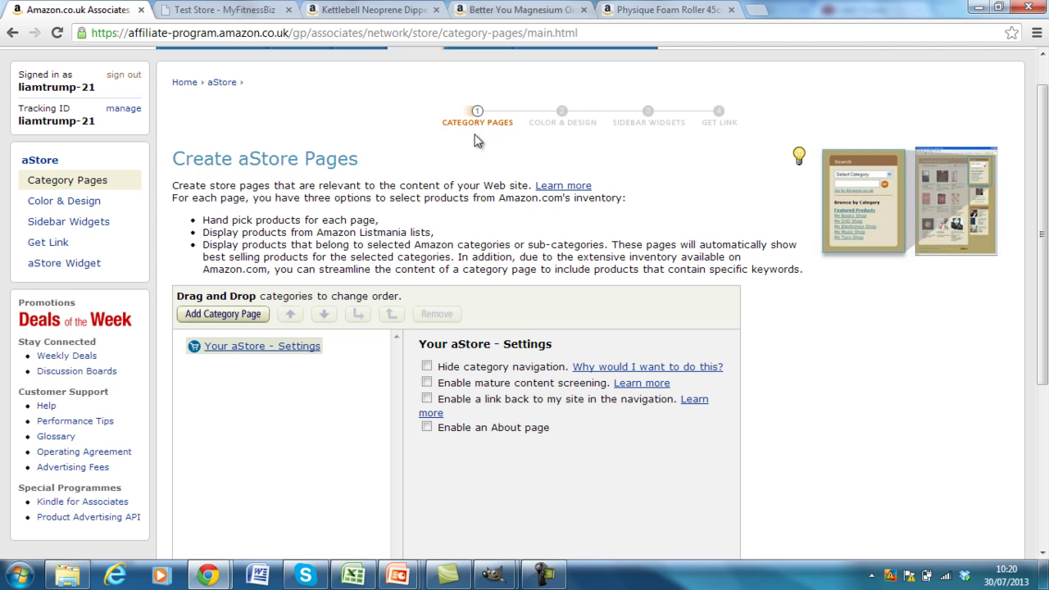
drag(1042, 146, 1042, 182)
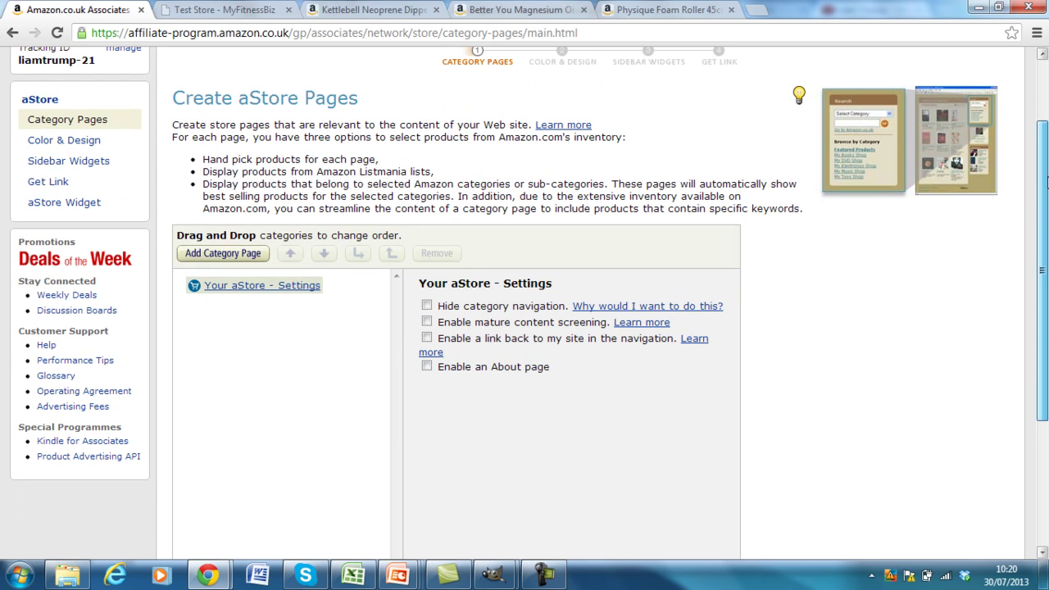
click(212, 253)
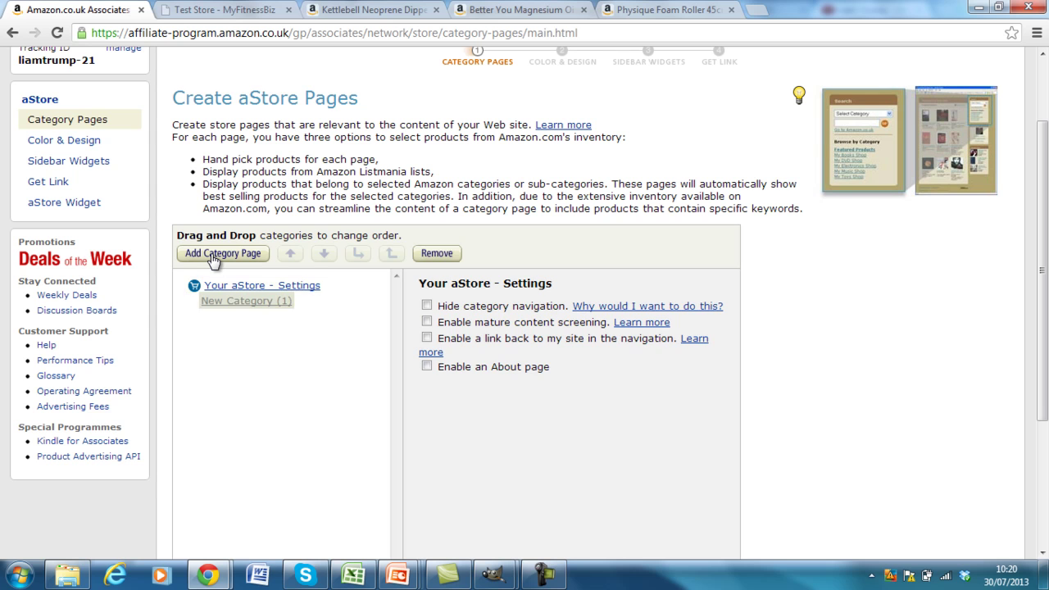
click(489, 321)
triple_click(489, 321)
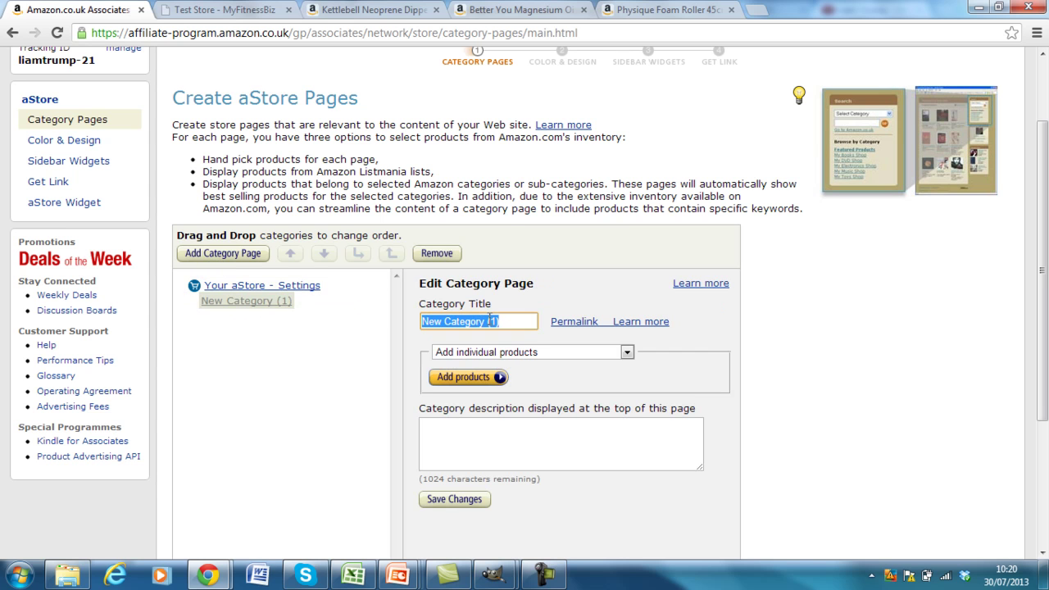
text(MFB )
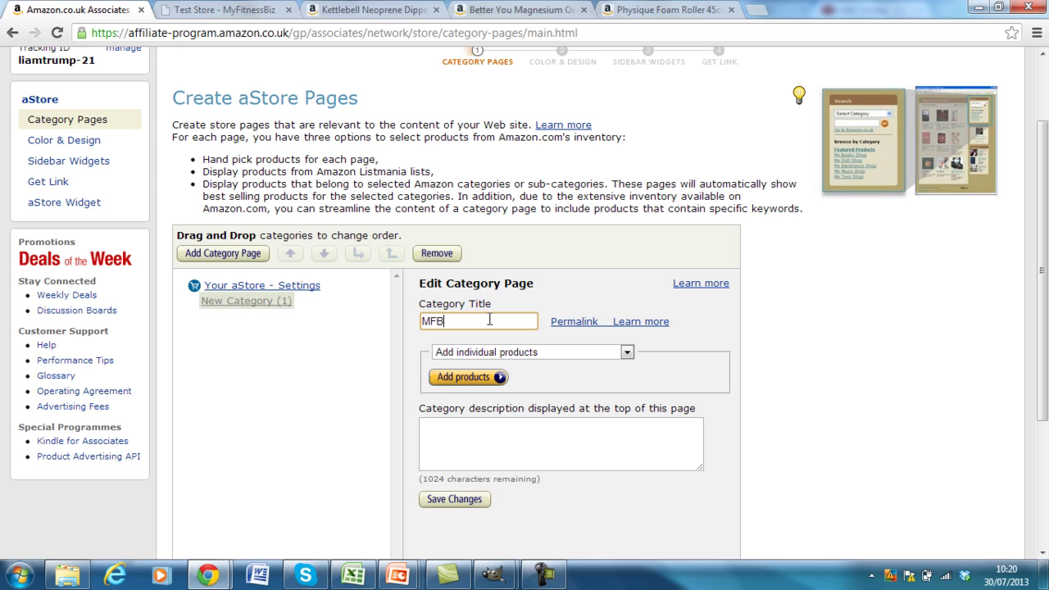
text(Recommedn)
key(BackSpace)
key(BackSpace)
key(BackSpace)
text(ended Products)
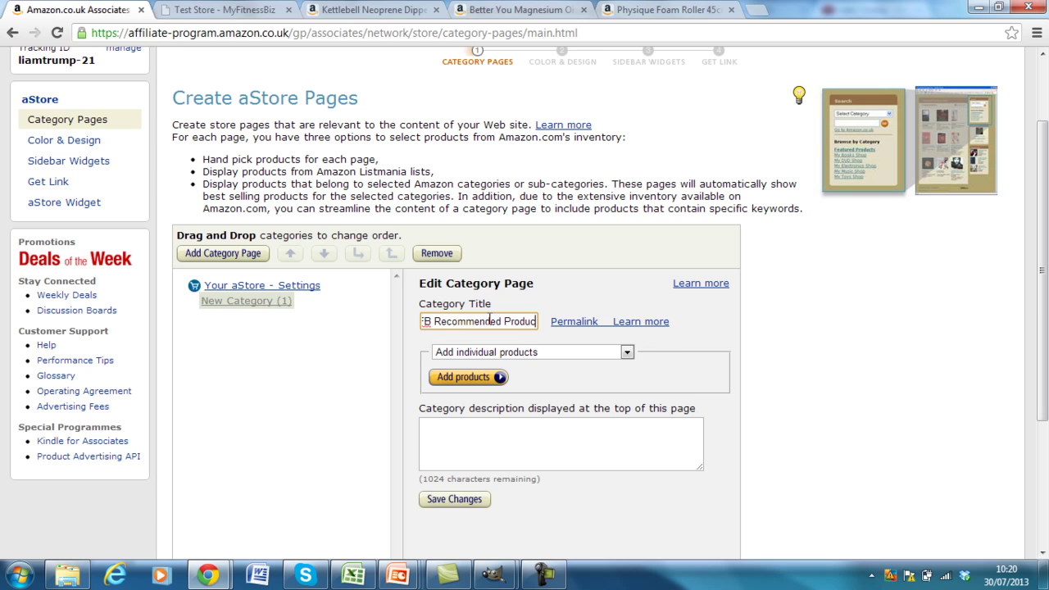
click(565, 295)
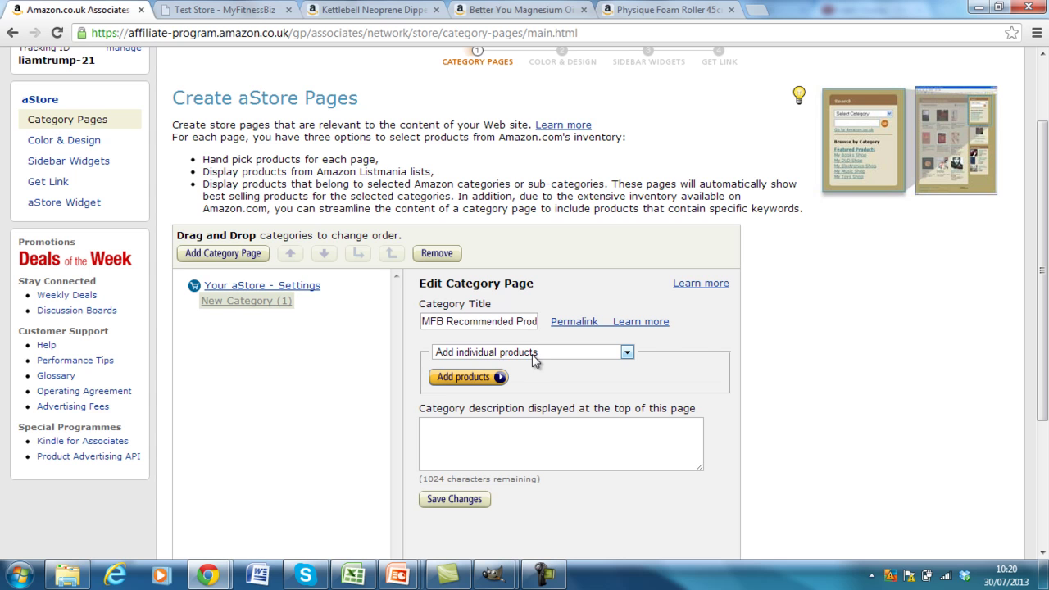
click(482, 382)
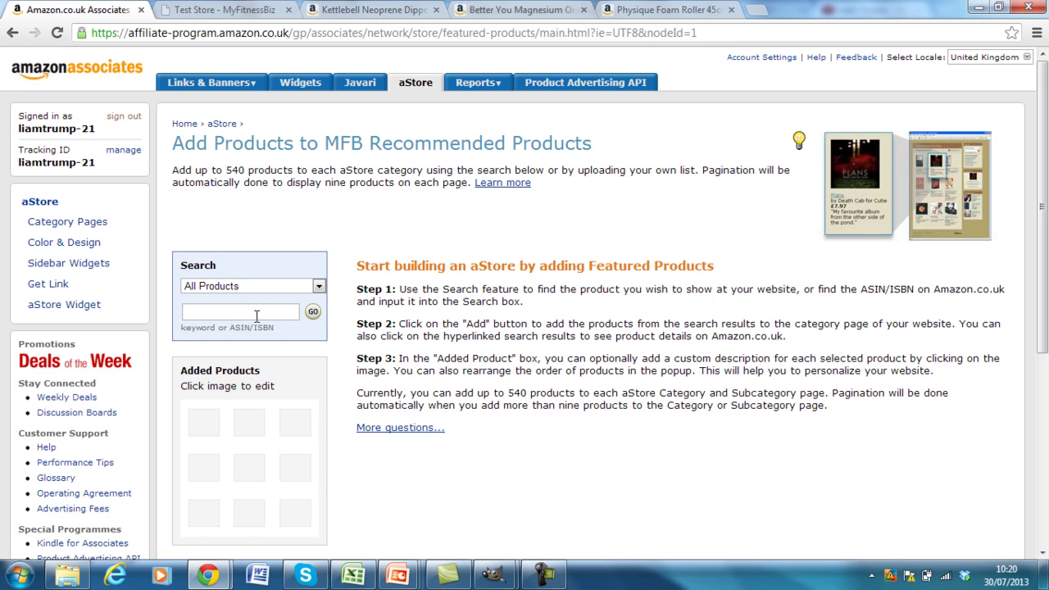
- Copy the ASIN from the product details of the Kettlebell Neoprene Dipped Kettlebell Single 6kg
click(372, 18)
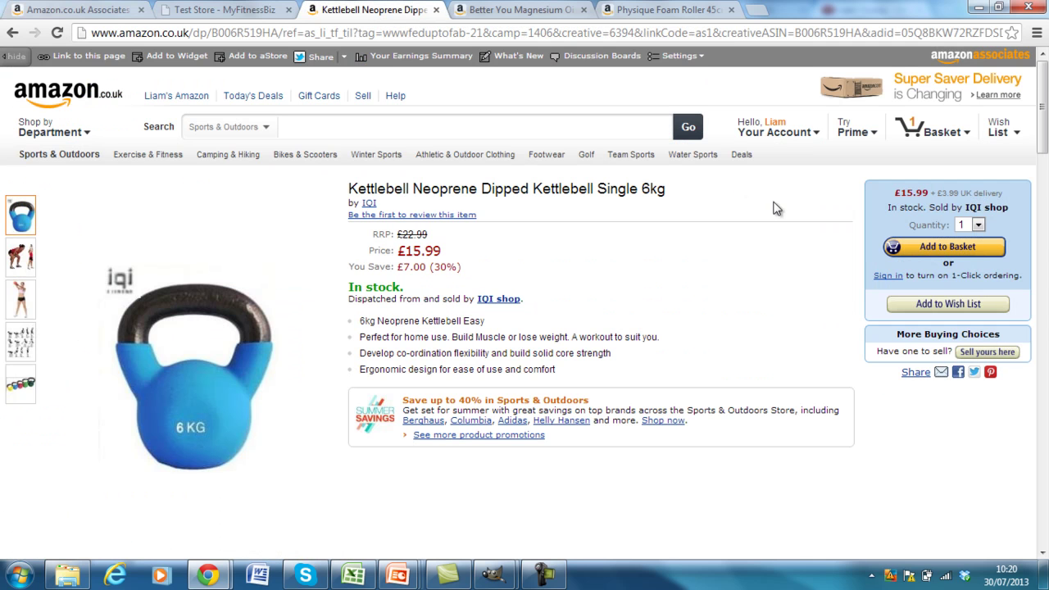
scroll(1046, 163, down, 3)
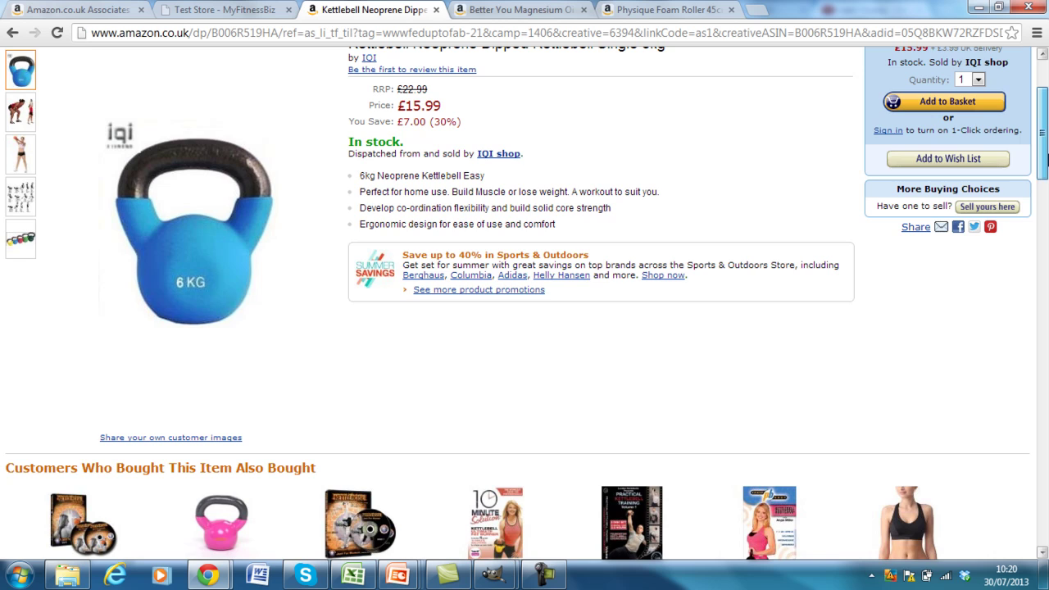
scroll(1046, 158, down, 6)
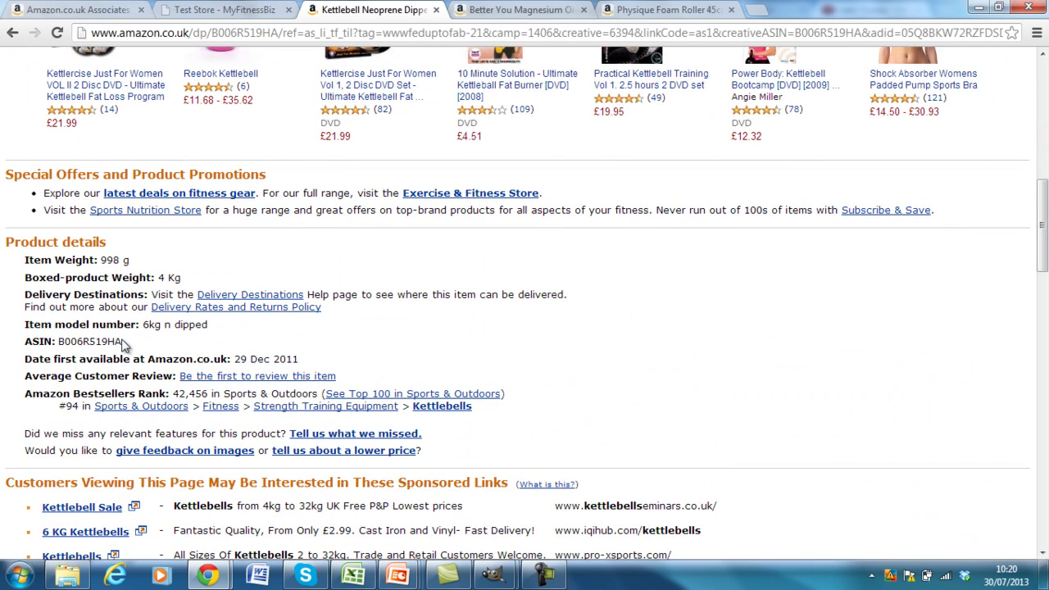
drag(123, 341, 59, 343)
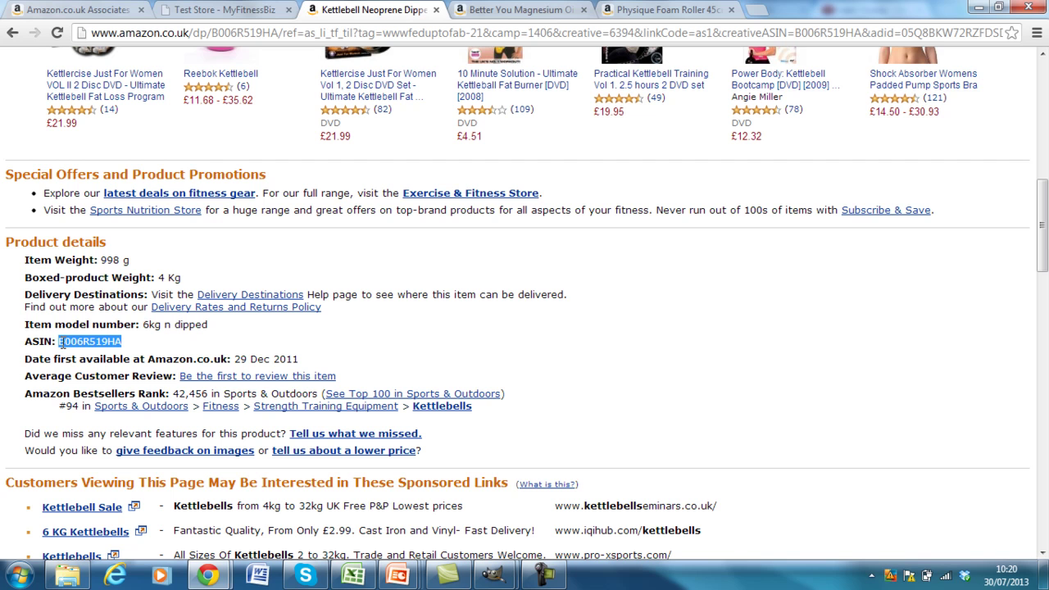
right_click(61, 343)
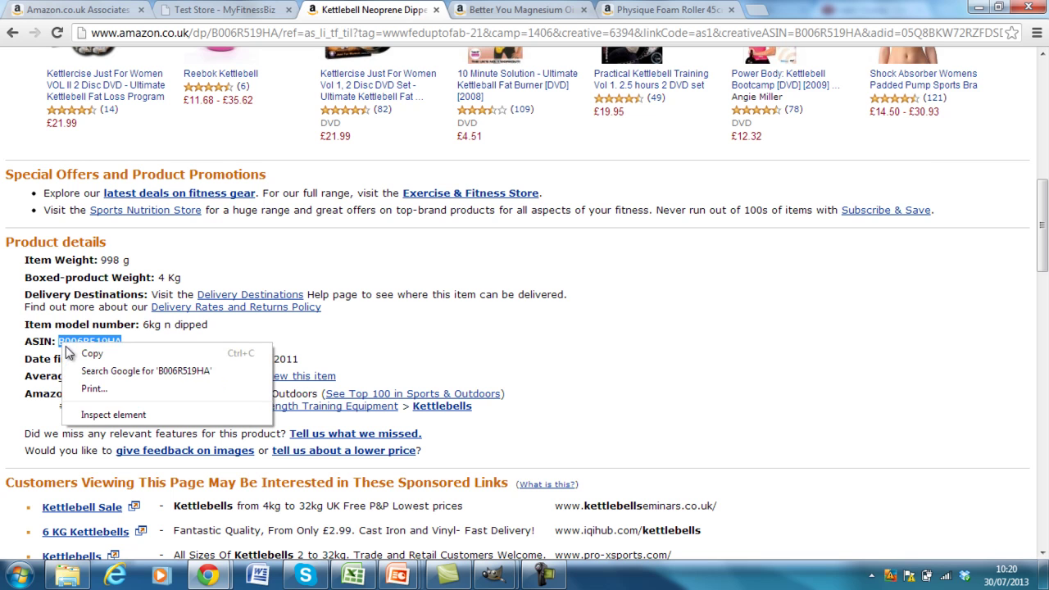
click(74, 353)
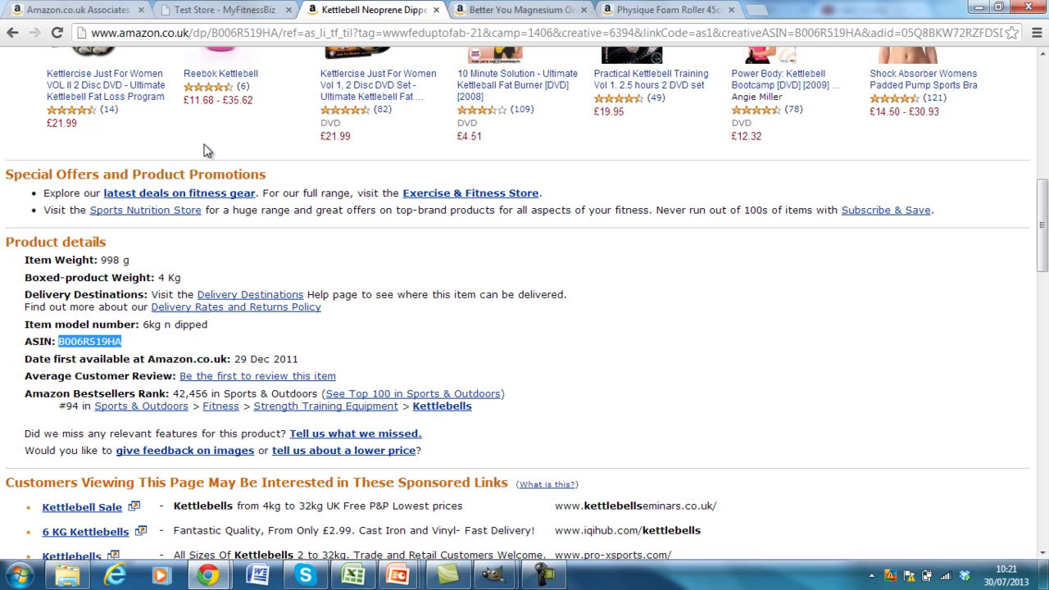
- Search all aStore products for ASIN B006R519HA and add the 6kg kettlebell to MFB Recommended Products
click(79, 10)
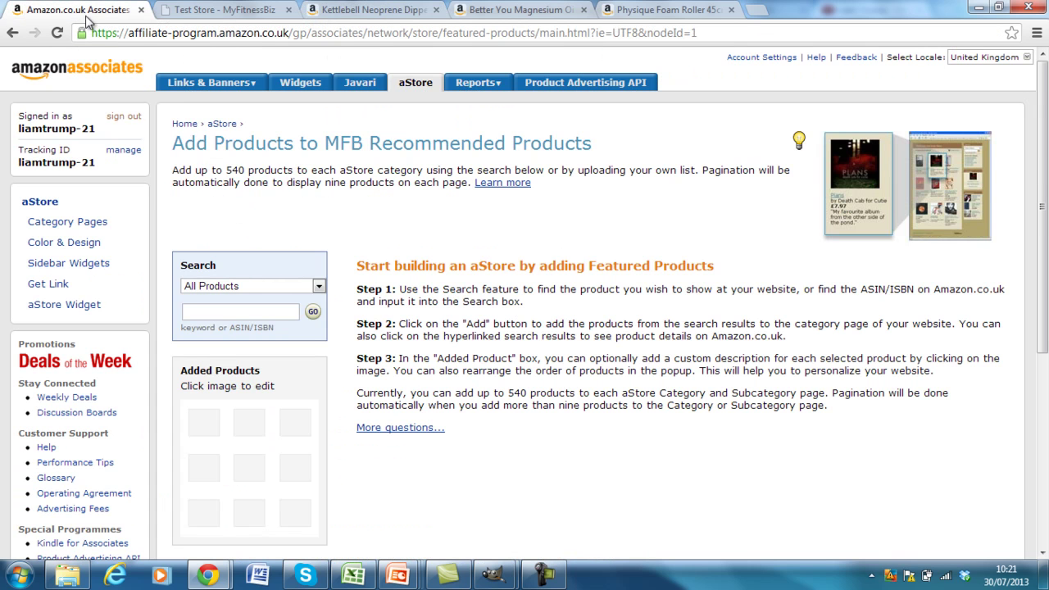
click(240, 308)
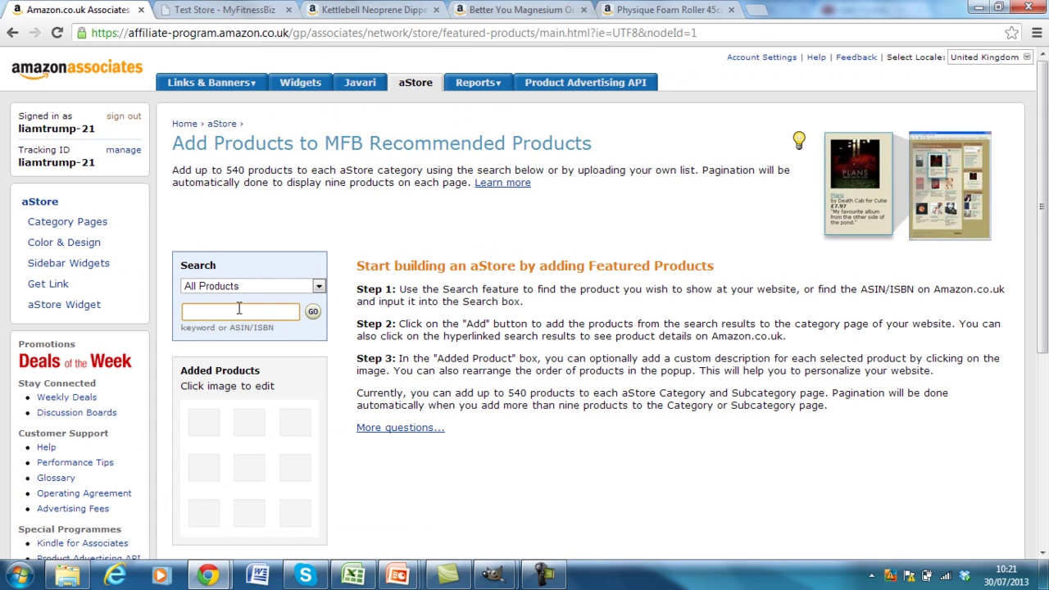
right_click(239, 308)
click(271, 396)
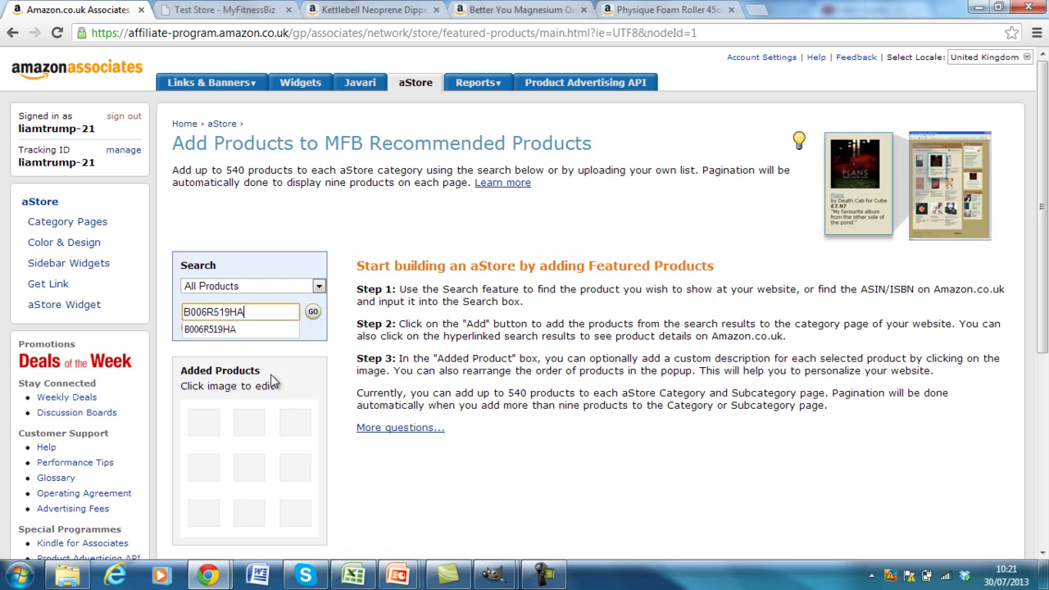
click(312, 313)
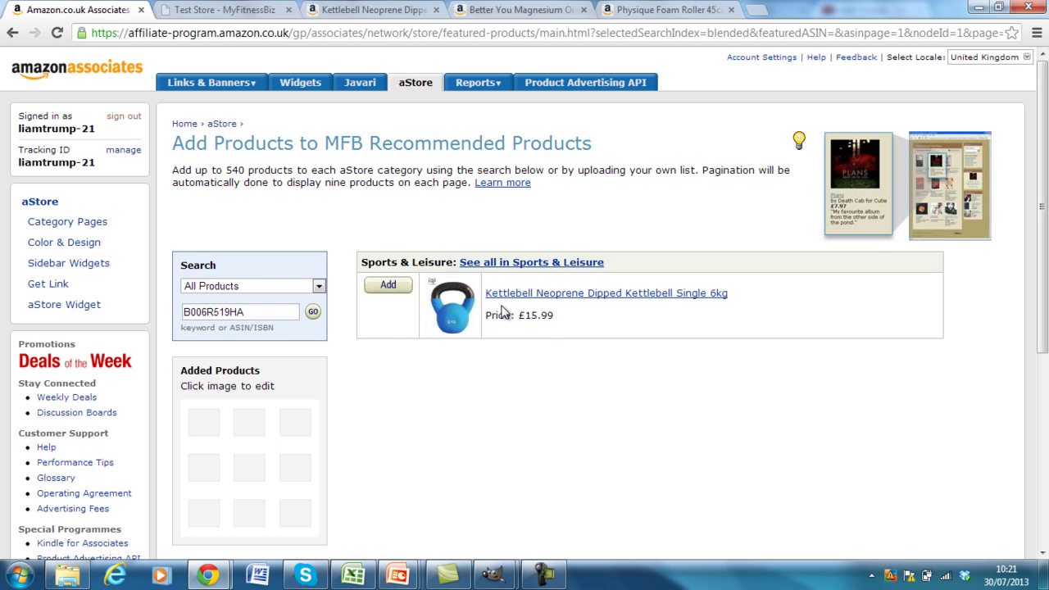
click(394, 287)
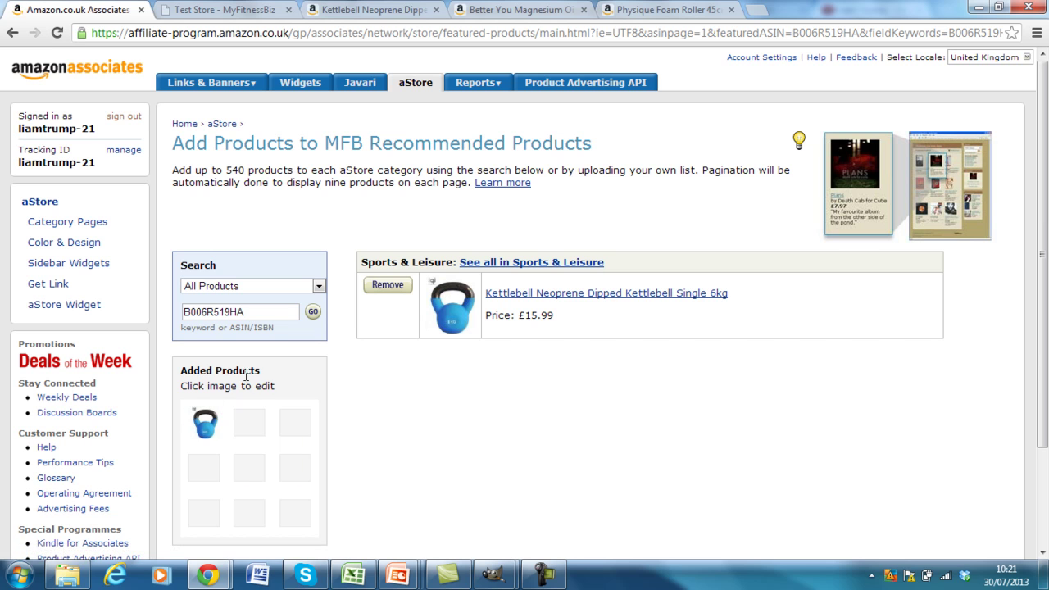
- Copy the ASIN from the product details of the Better You Magnesium Oil Joint Spray 100ml
click(503, 9)
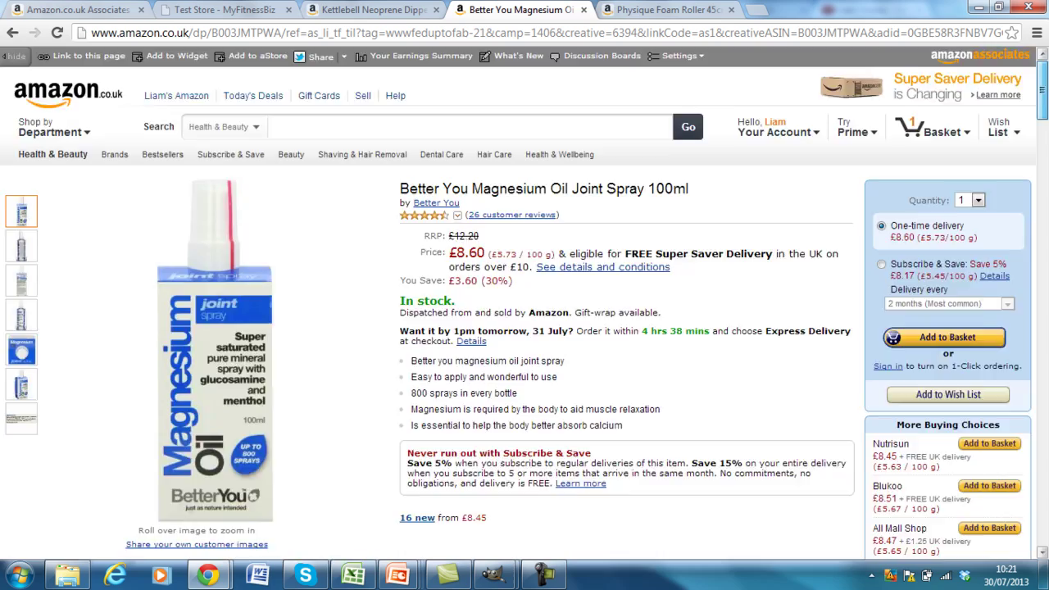
drag(1042, 92, 1042, 225)
drag(127, 284, 61, 287)
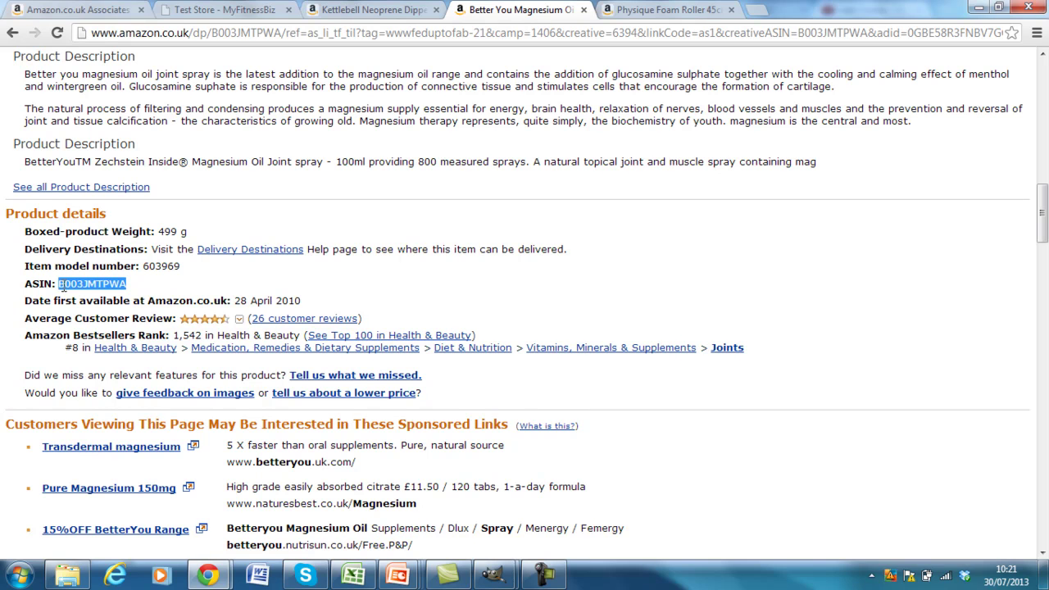
right_click(62, 285)
click(81, 295)
- Search all aStore products for ASIN B003JMTPWA and add the magnesium oil joint spray to MFB Recommended Products
click(74, 10)
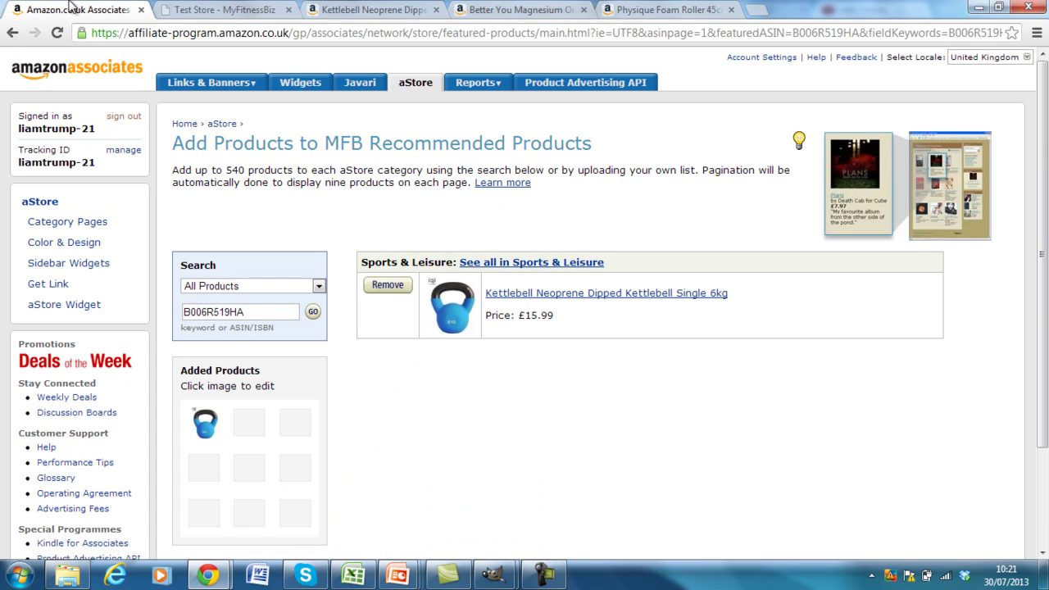
double_click(241, 311)
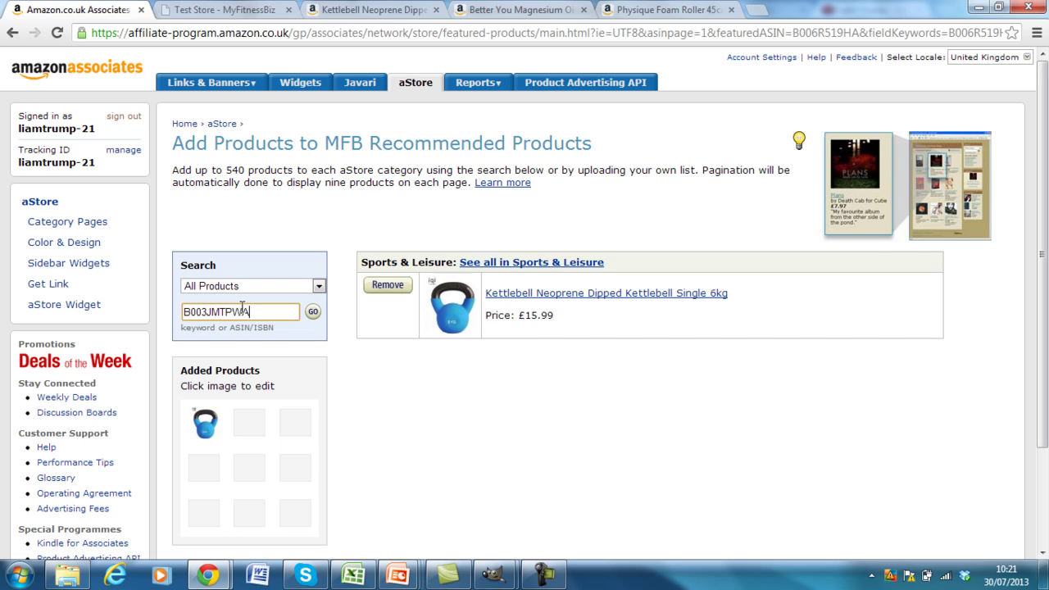
click(312, 311)
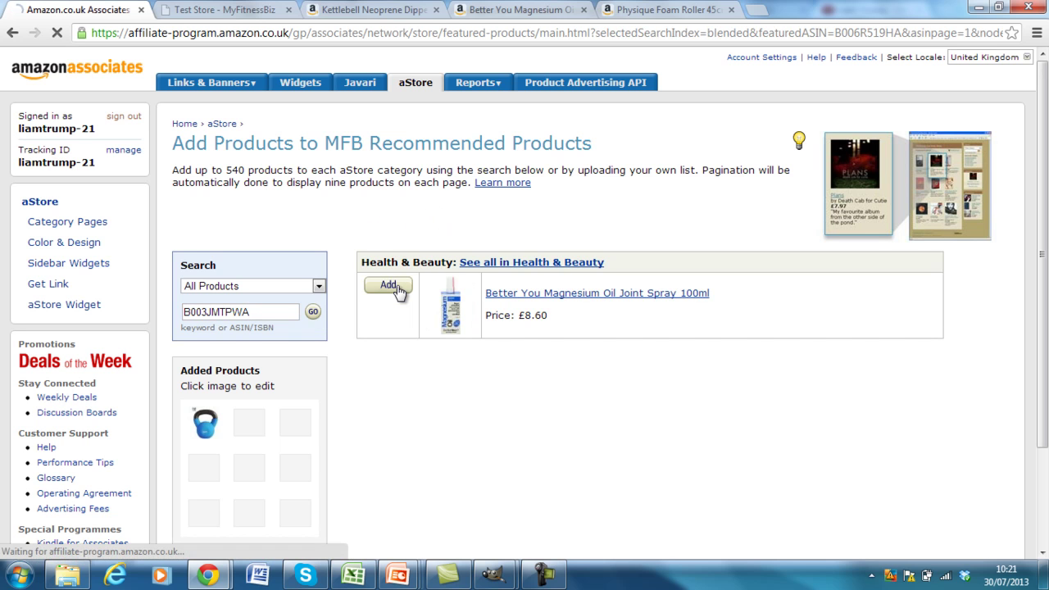
click(396, 285)
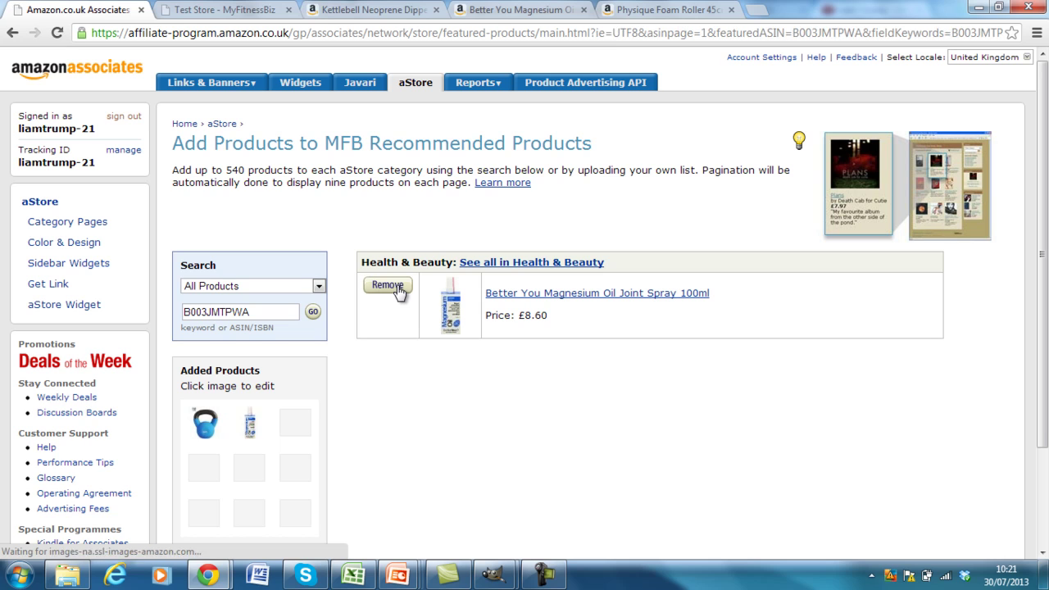
- Copy the ASIN from the product details of the Physique Foam Roller 45cm x 15cm Full Round
click(630, 12)
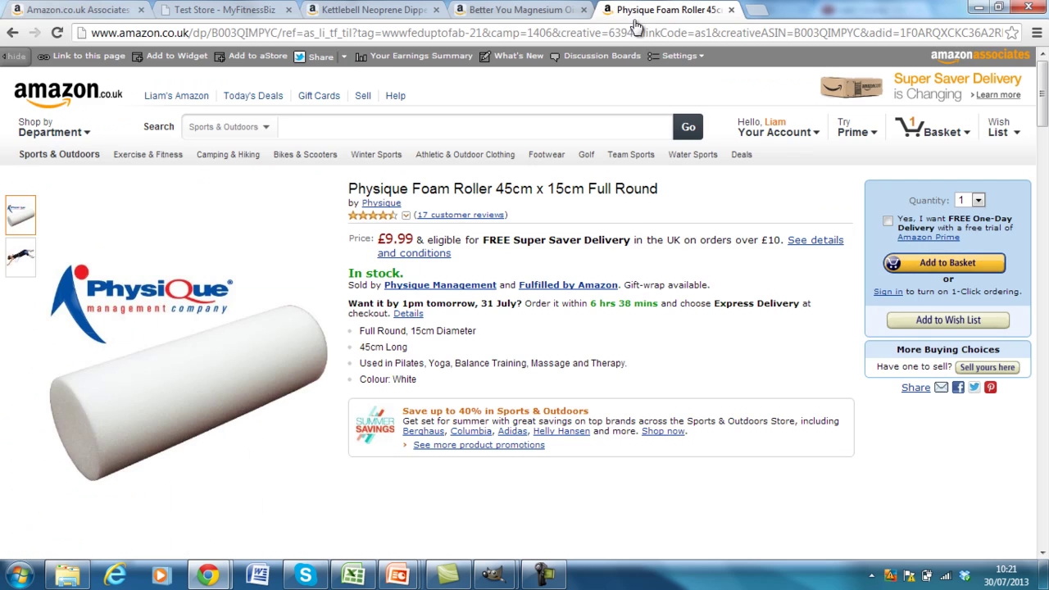
scroll(1041, 131, down, 3)
drag(1041, 147, 1041, 220)
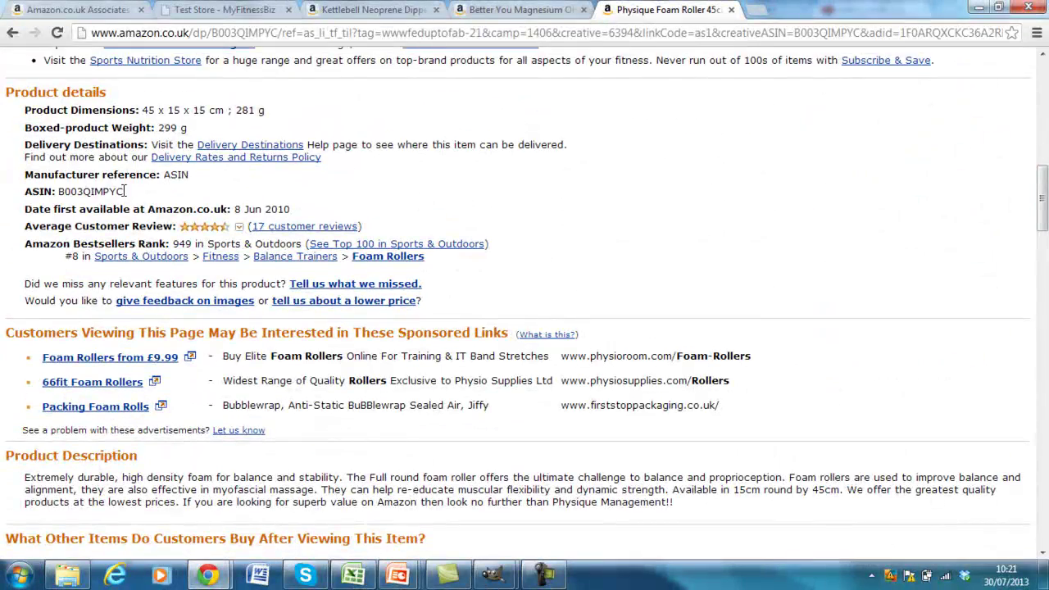
drag(115, 191, 57, 192)
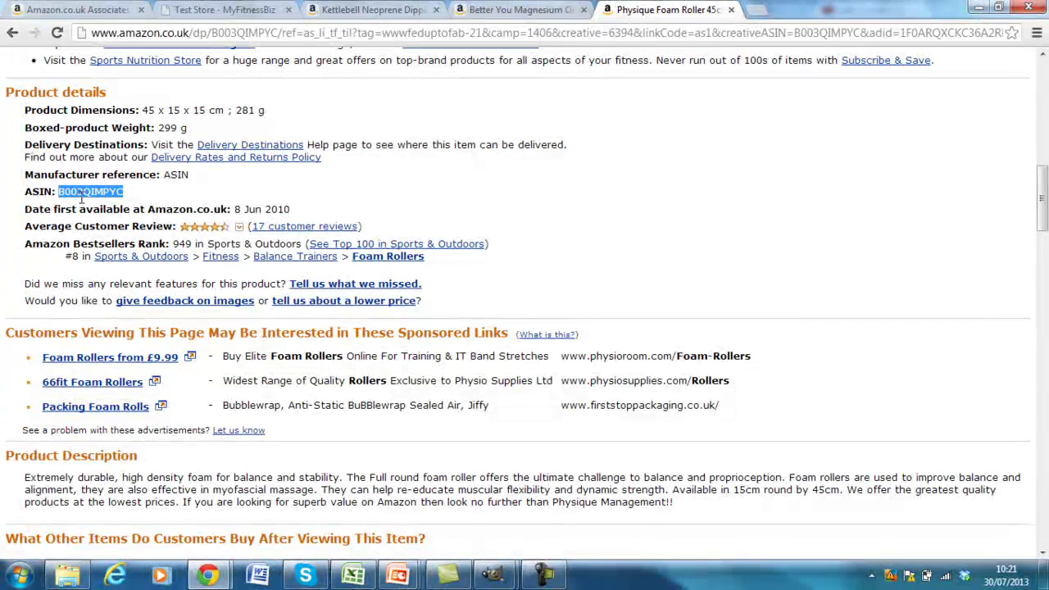
- Add the foam roller with ASIN B003QIMPYC to MFB Recommended Products and return to the store's category pages
click(50, 9)
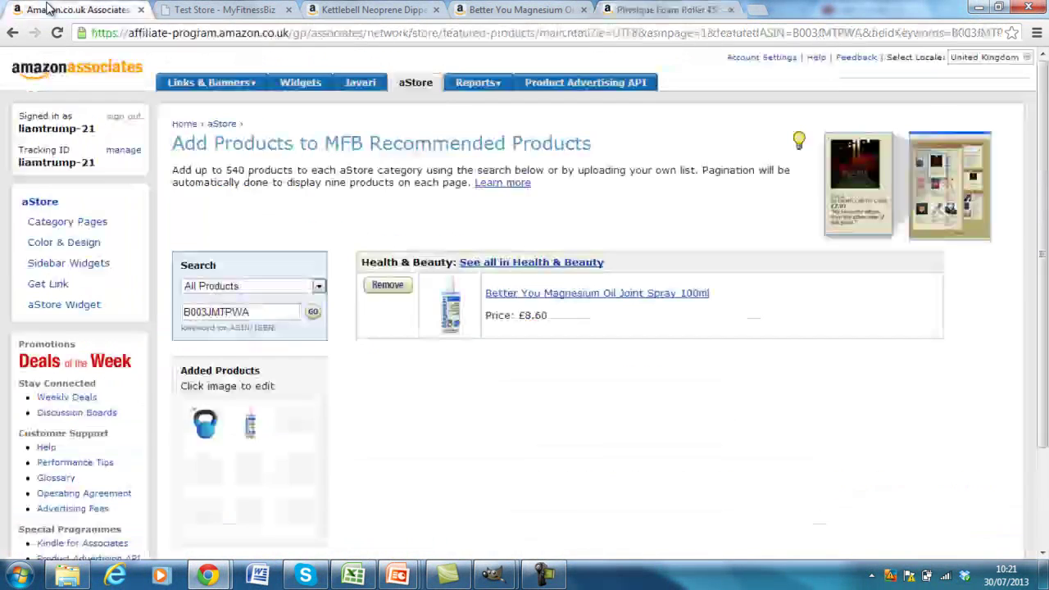
double_click(268, 305)
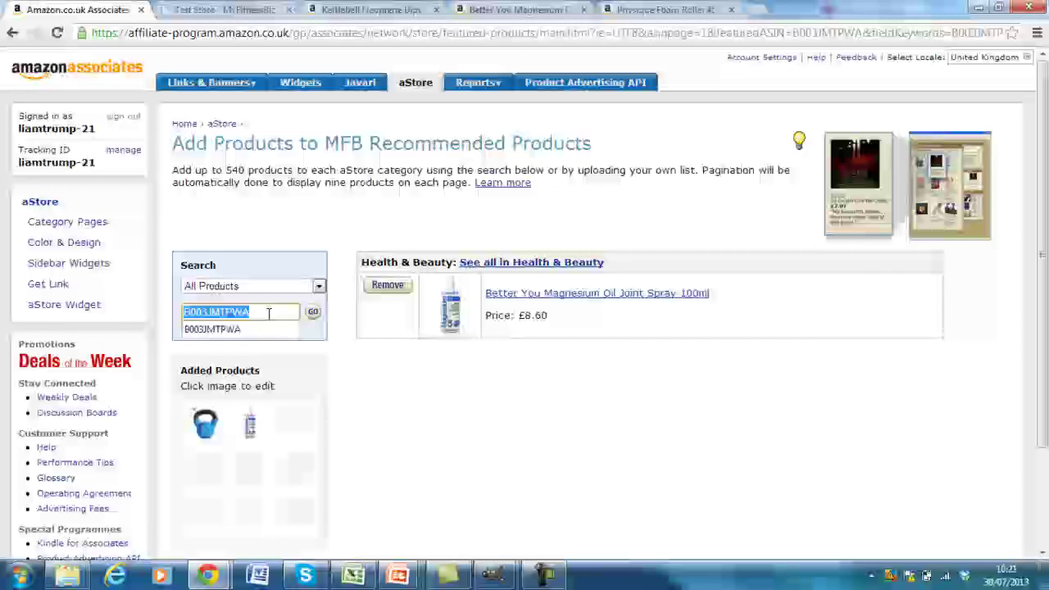
key(ctrl+v)
click(313, 315)
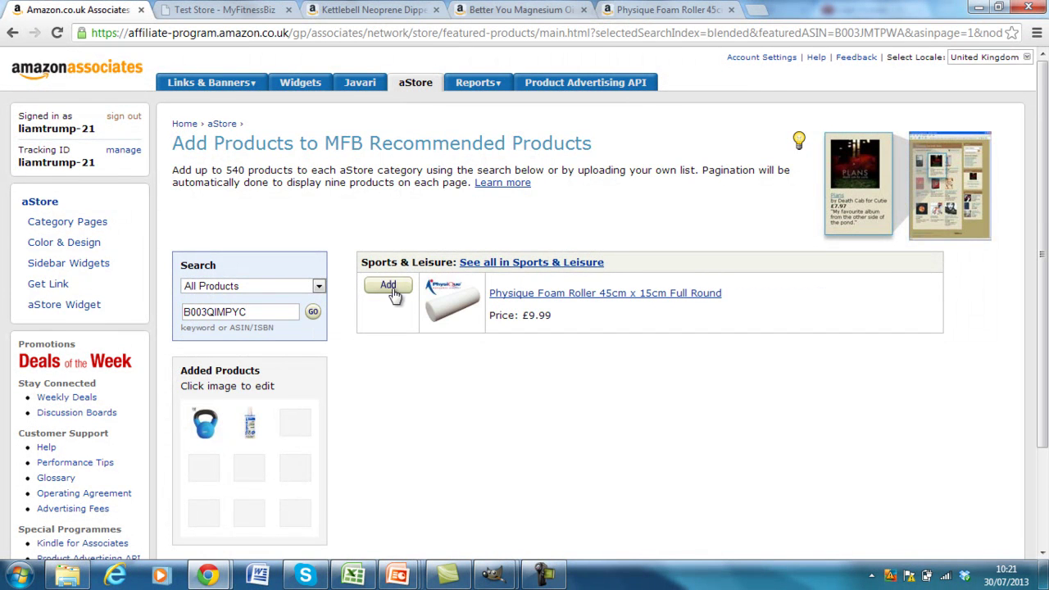
click(393, 288)
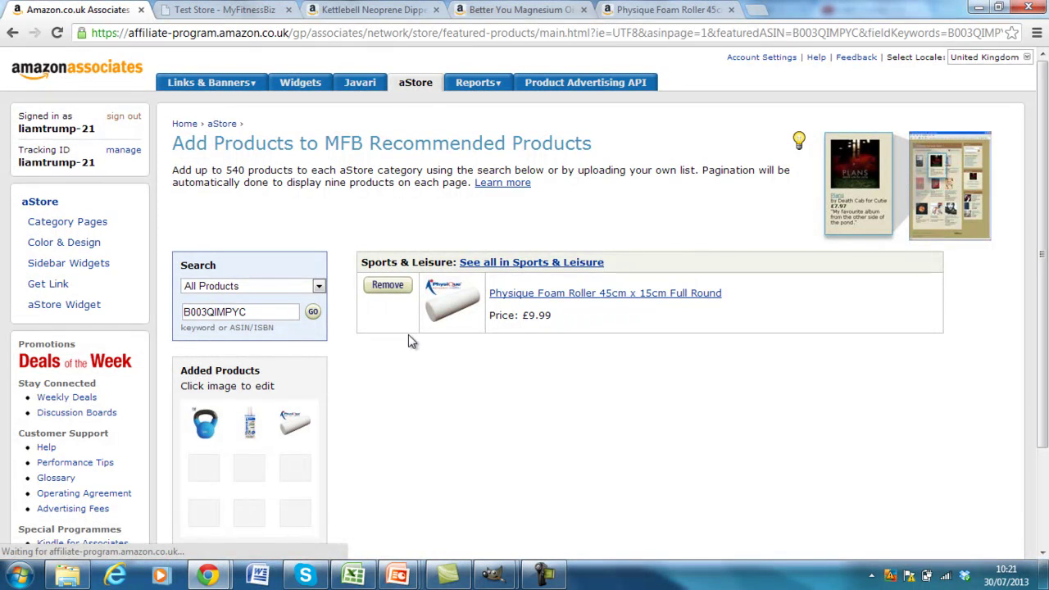
scroll(1047, 213, down, 1)
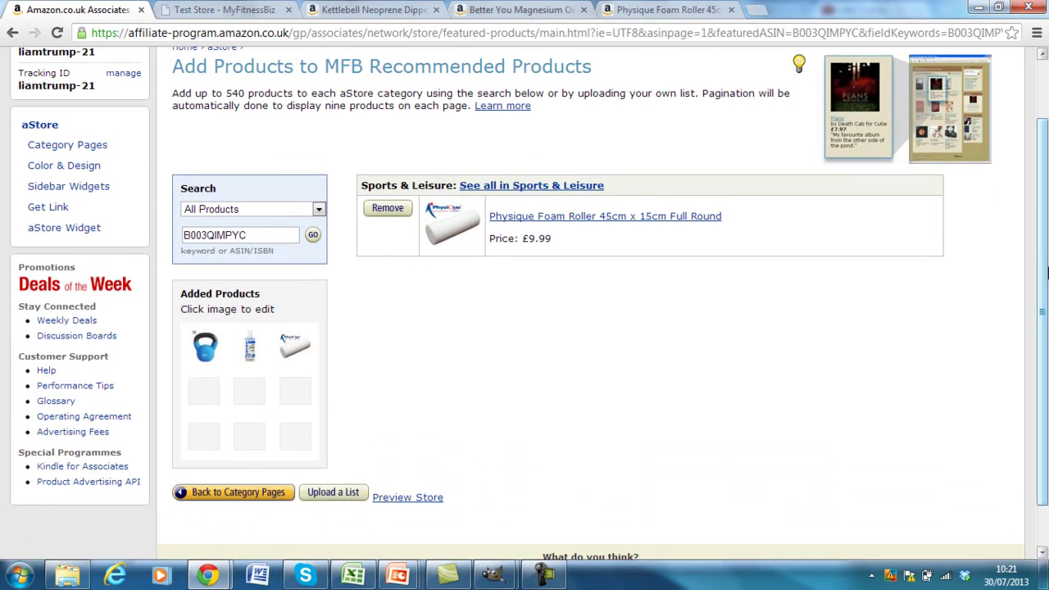
click(235, 492)
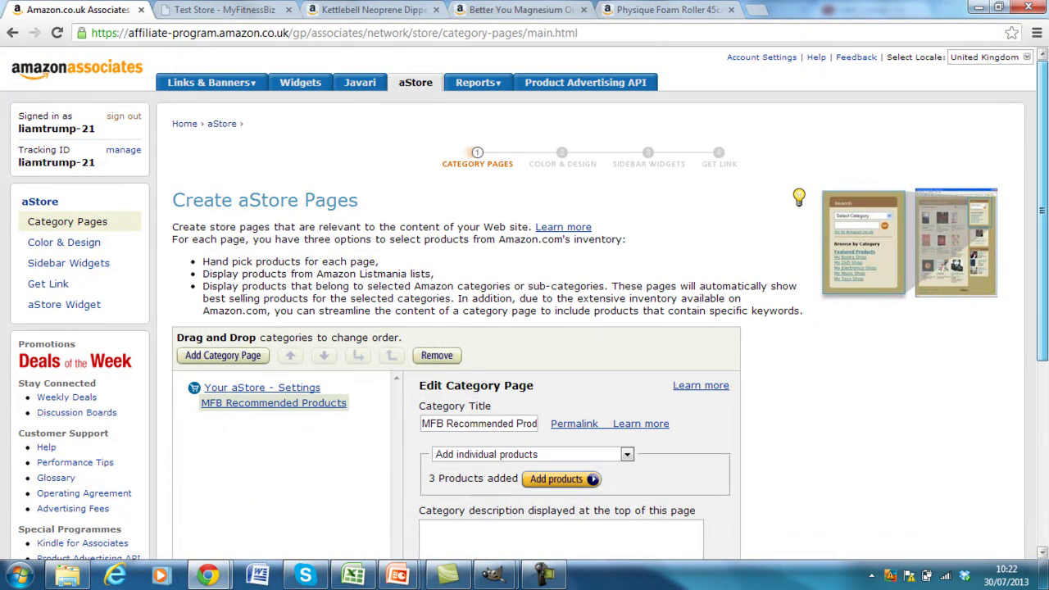
- Preview the store with its added products and close the preview
scroll(470, 385, down, 1)
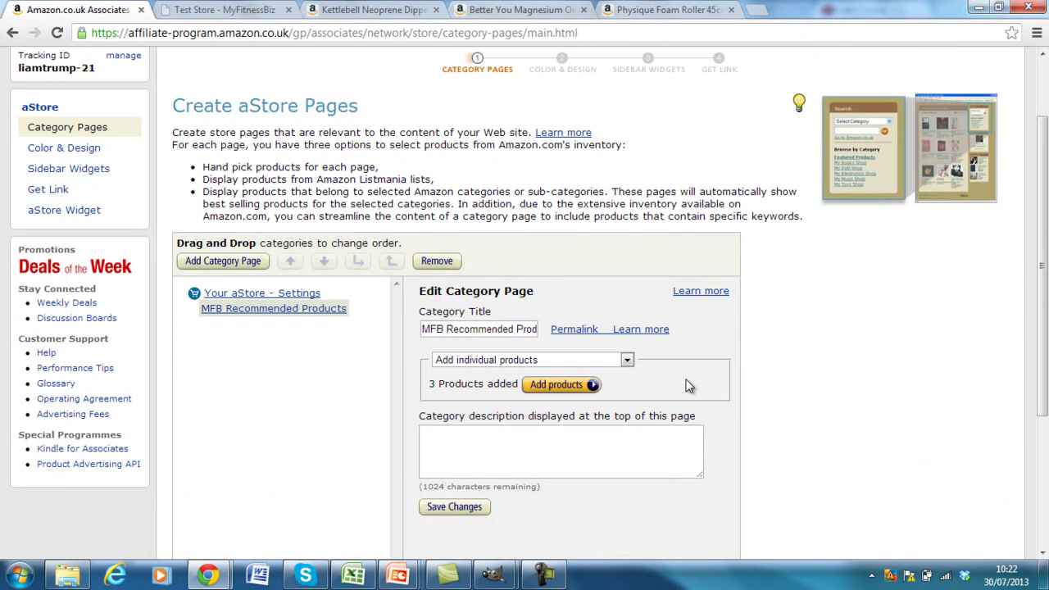
scroll(1032, 260, down, 2)
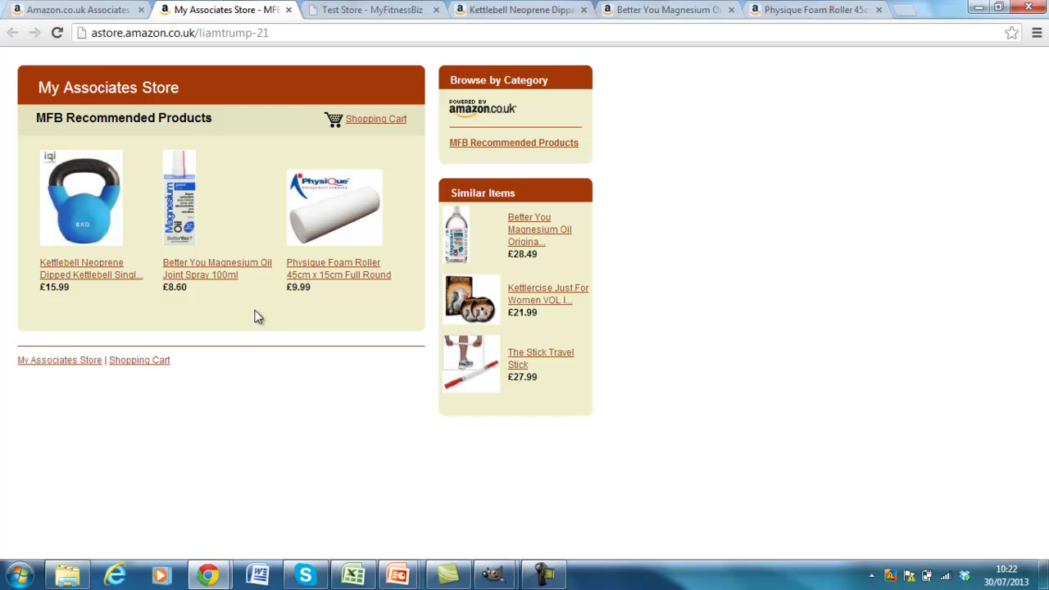
click(288, 9)
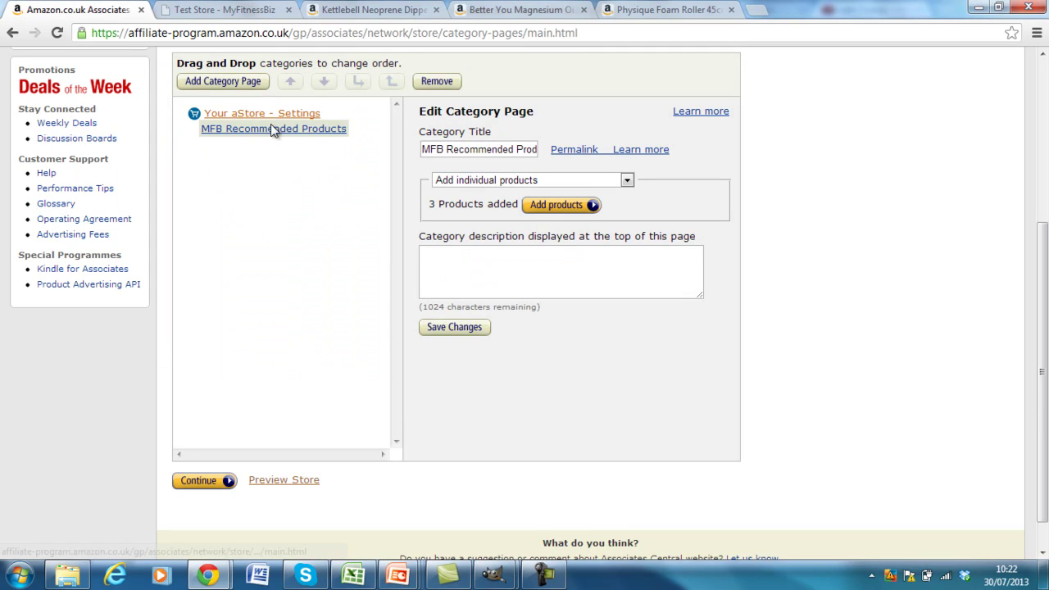
- Continue to the aStore's color and design settings and apply the Blue theme
scroll(1041, 246, up, 1)
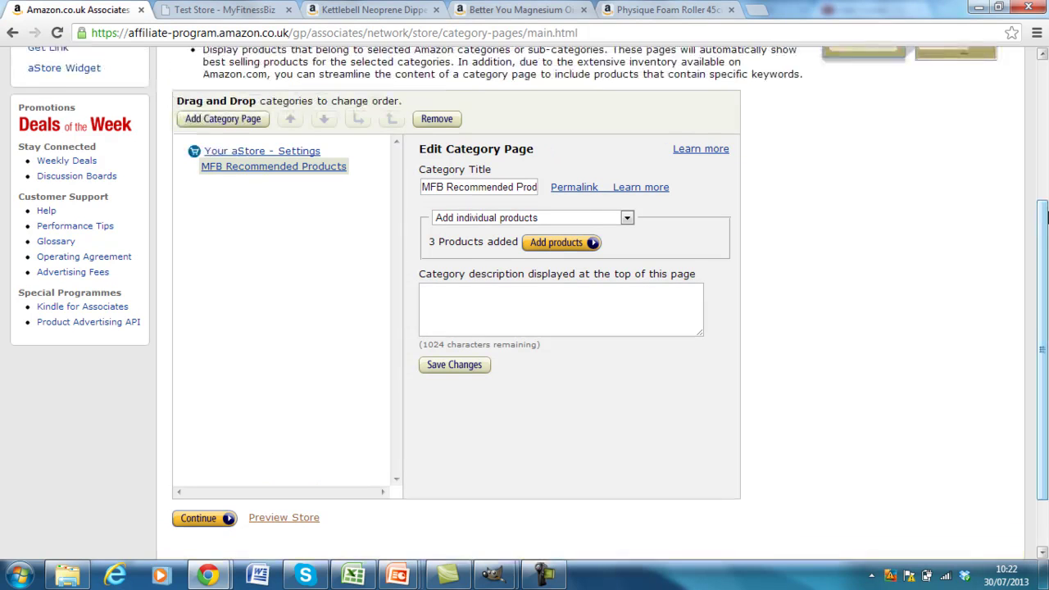
click(201, 521)
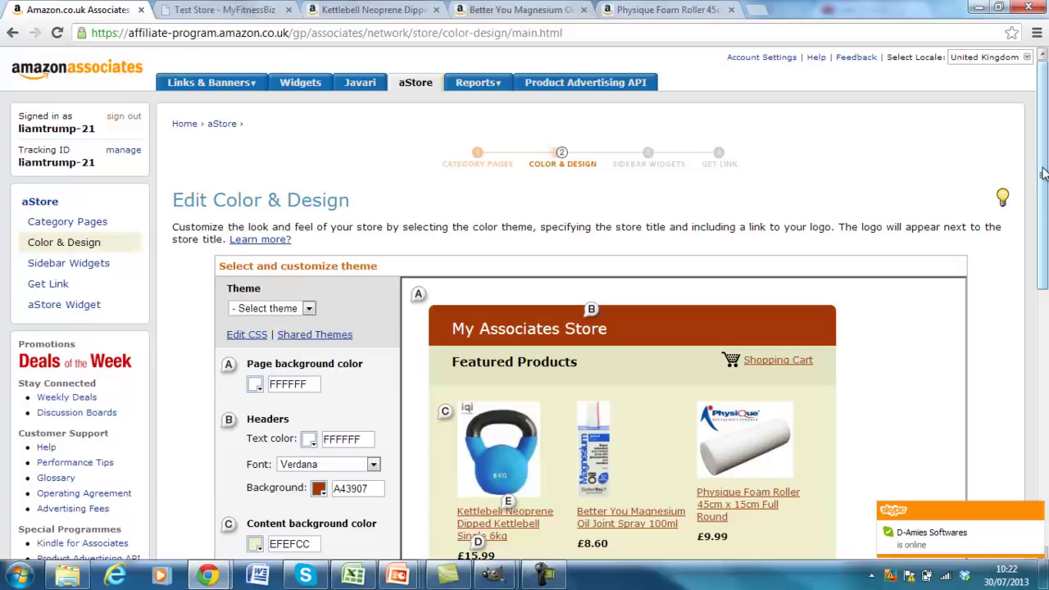
drag(1038, 176, 1044, 254)
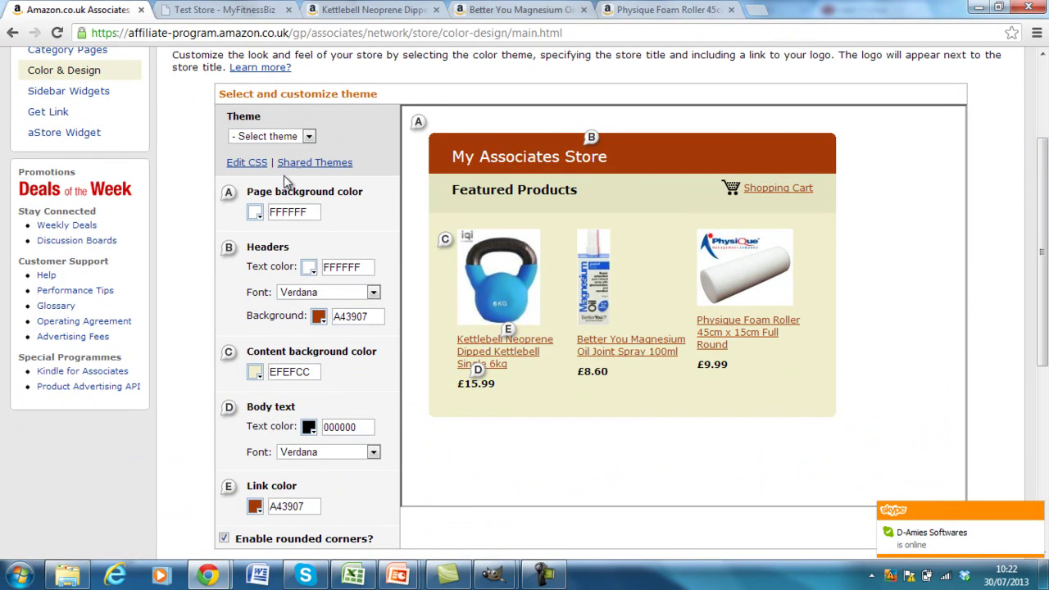
click(281, 141)
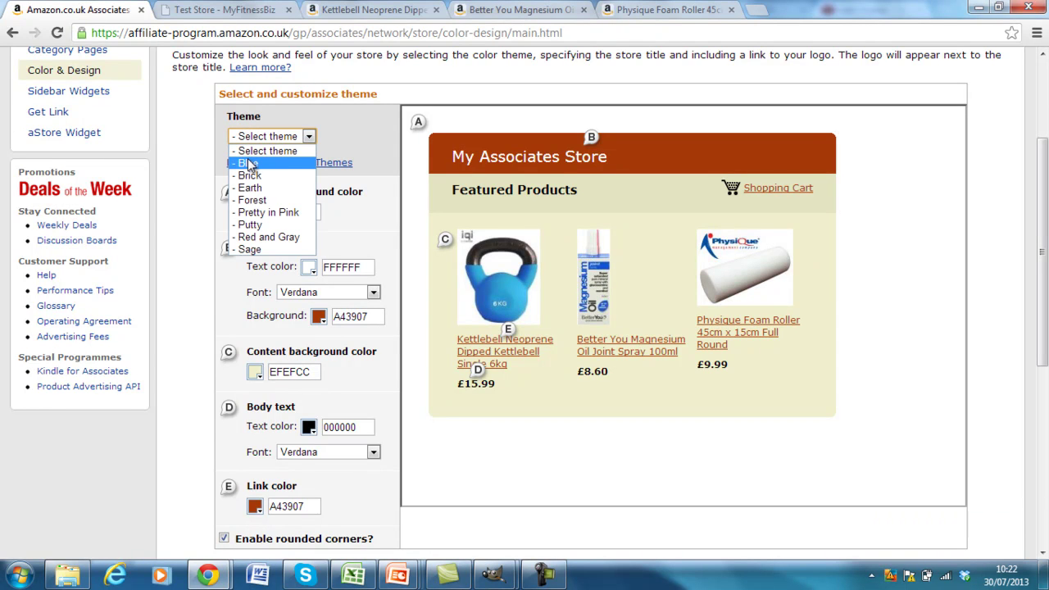
click(250, 163)
- Try the Pretty in Pink theme on the store and switch back to Blue
click(281, 142)
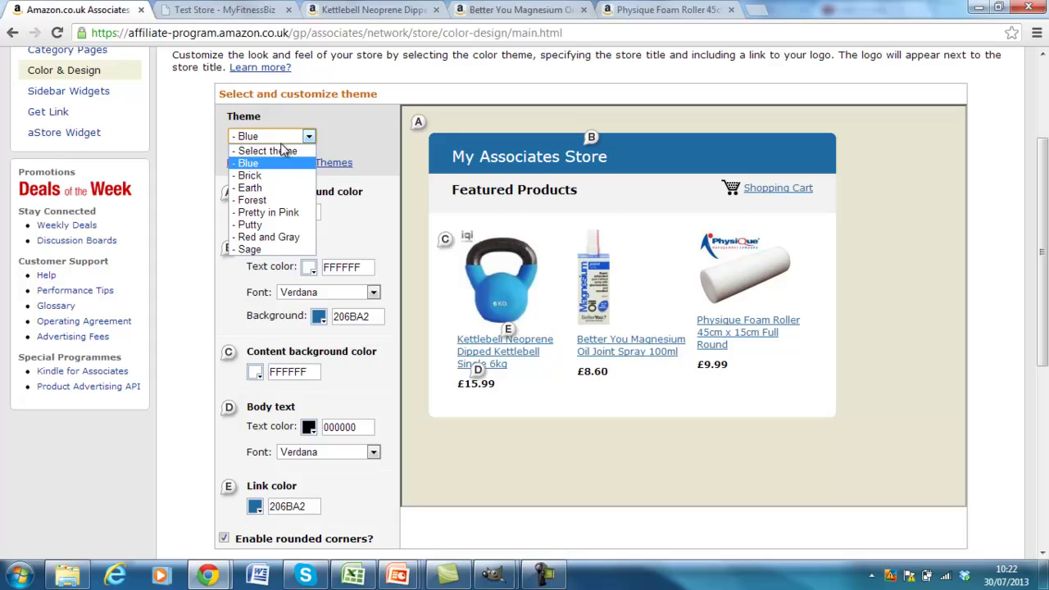
click(279, 212)
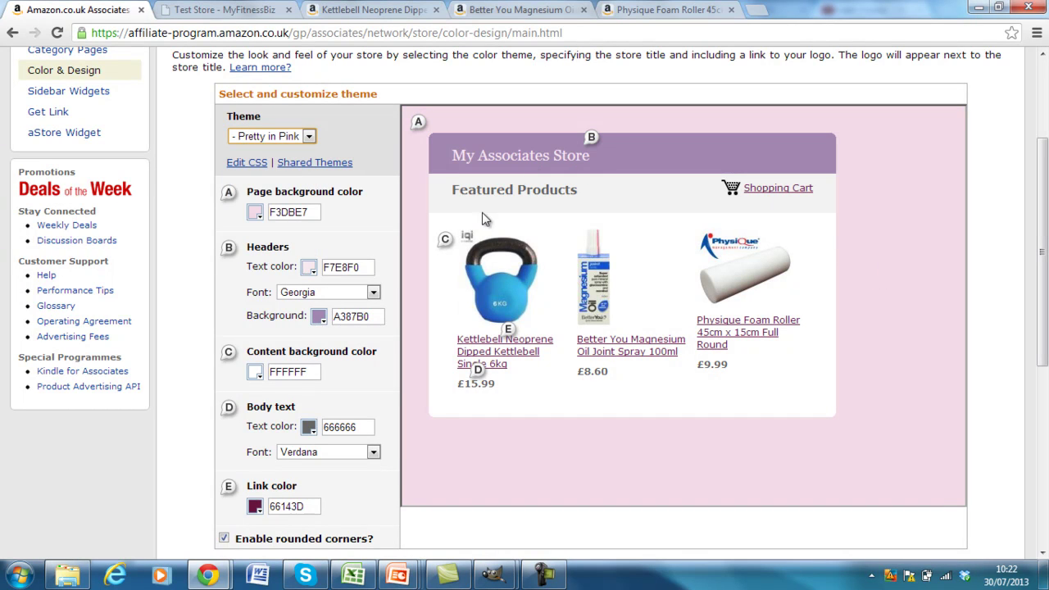
click(271, 137)
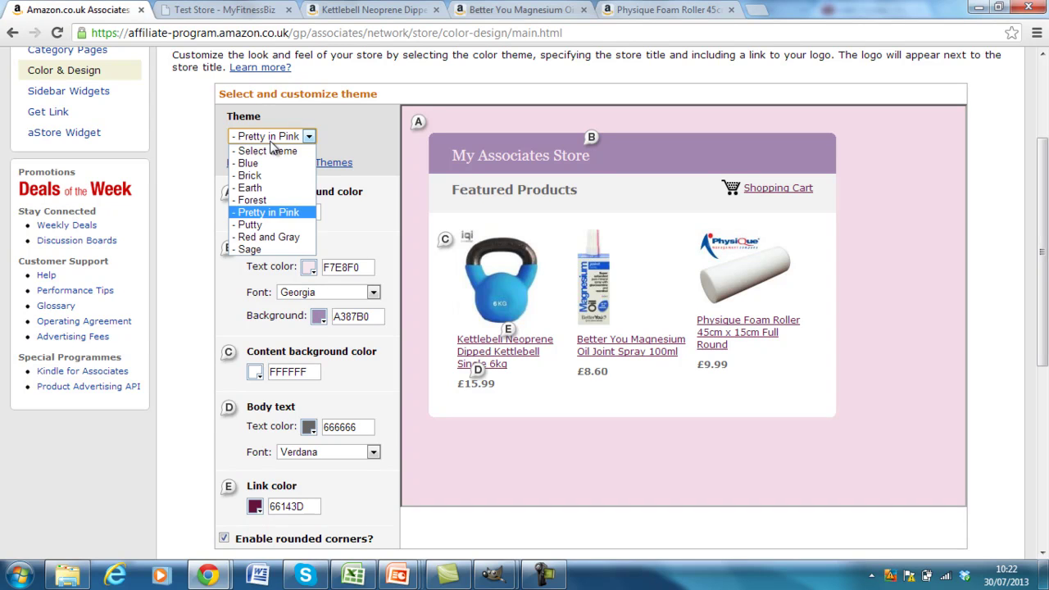
click(250, 164)
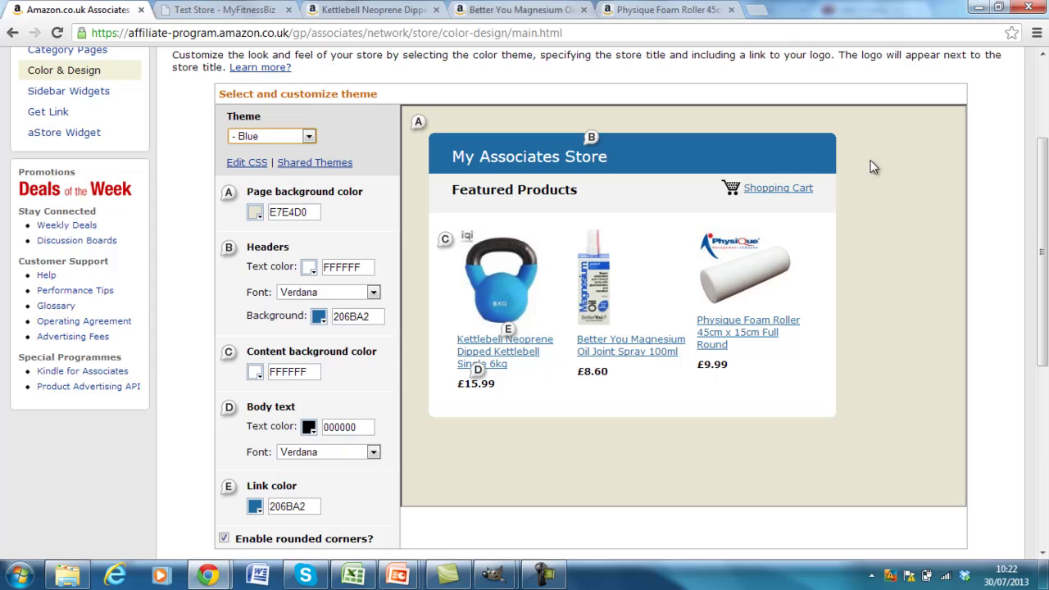
- Check the look of the website's Test Store page and set the aStore's page background color to near-white FBFBFB
click(240, 16)
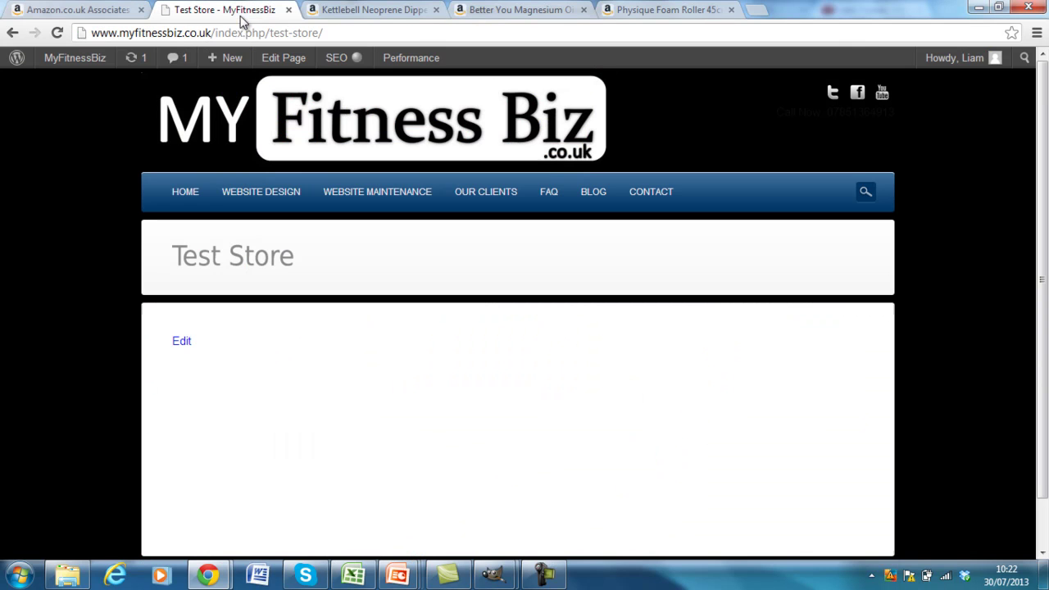
click(88, 14)
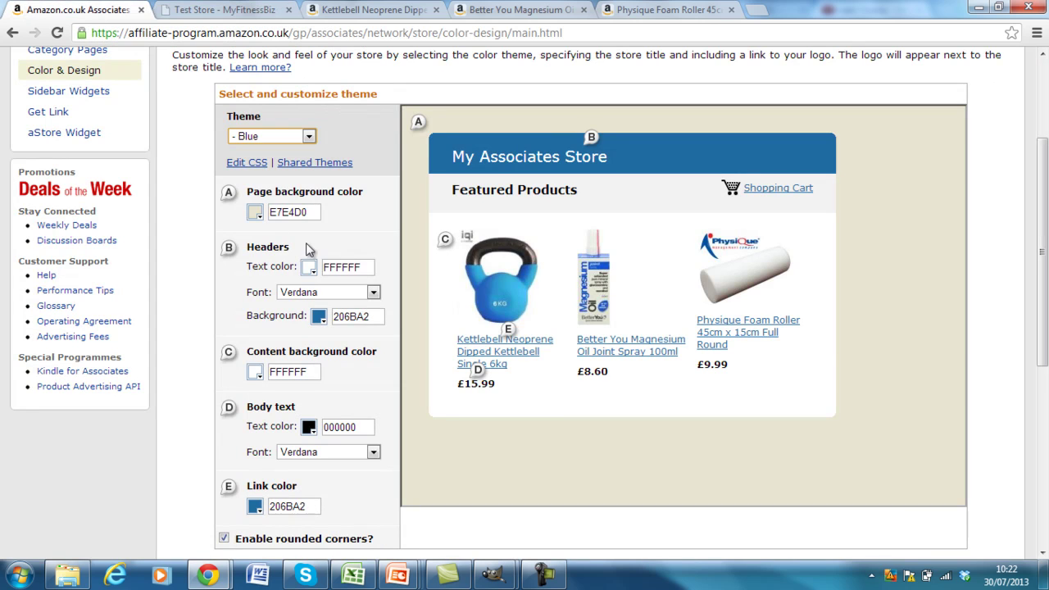
click(254, 214)
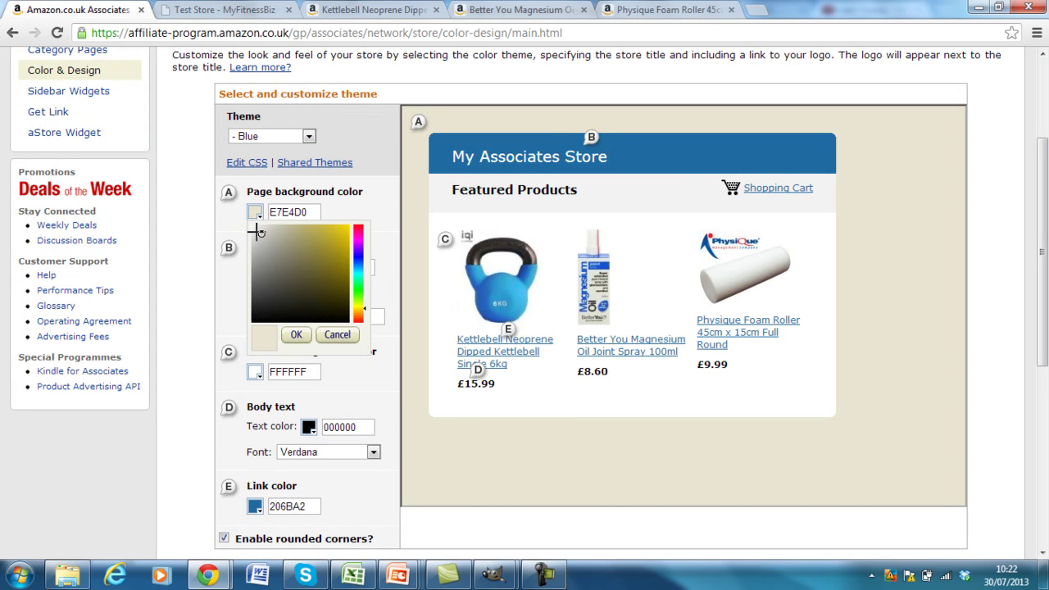
drag(260, 235, 251, 226)
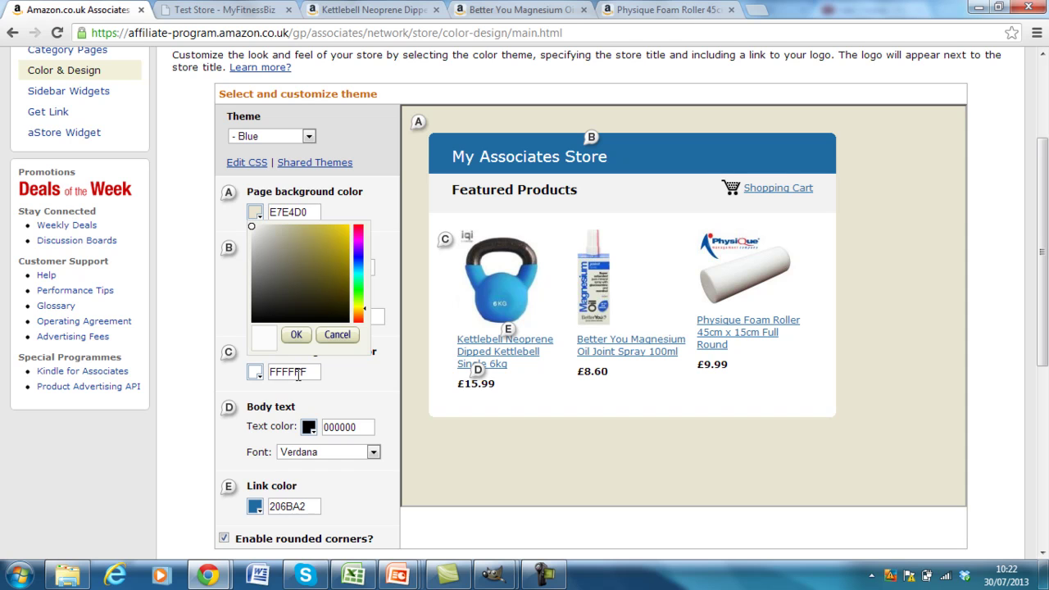
click(300, 335)
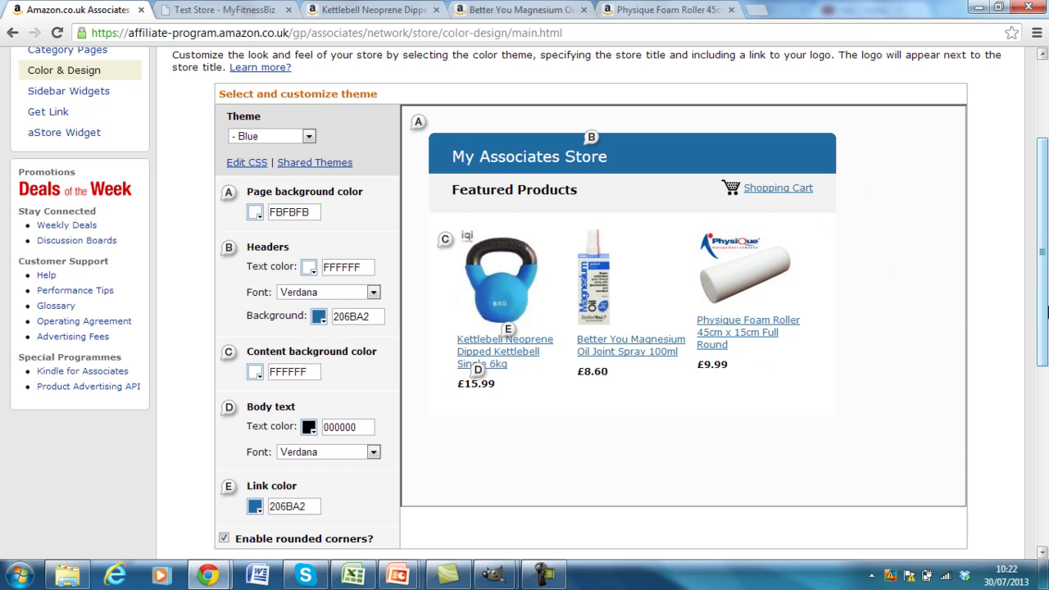
- Name the store "MFB Recommended Products" and continue to the sidebar widget settings
scroll(1046, 311, down, 1)
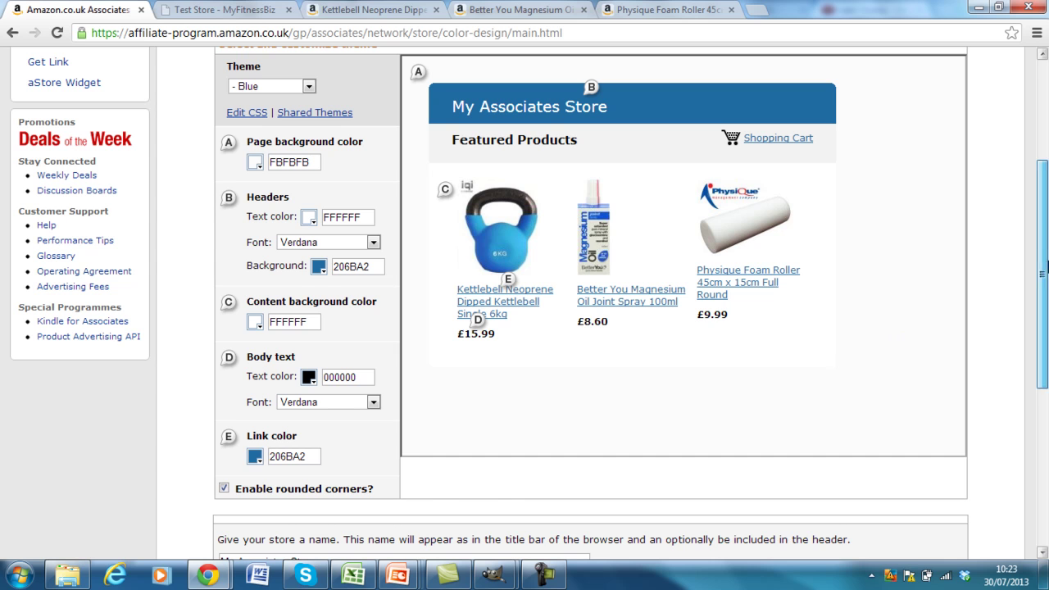
drag(1042, 271, 1042, 388)
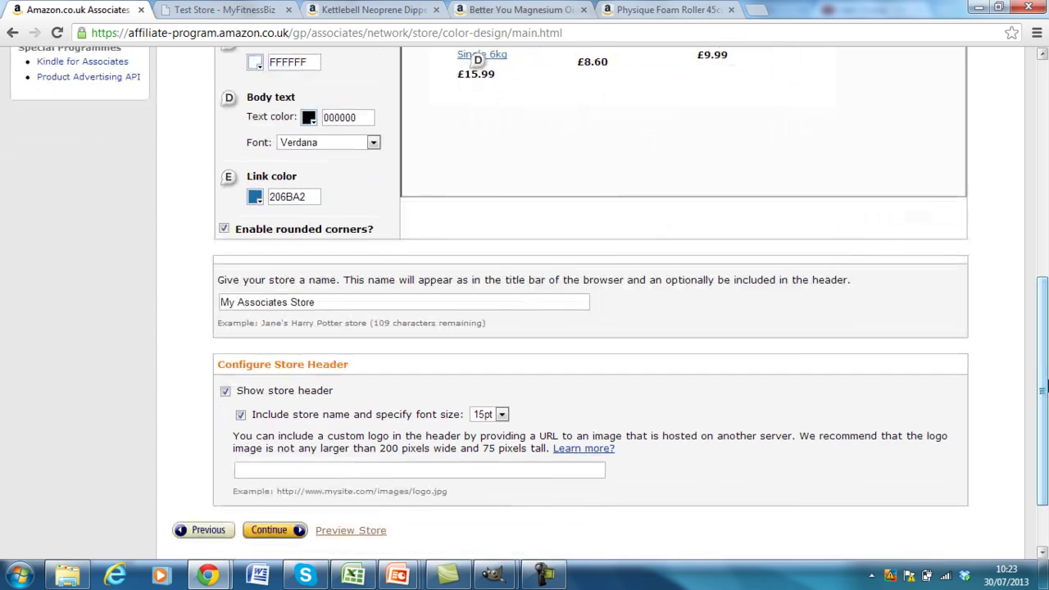
double_click(405, 299)
triple_click(405, 299)
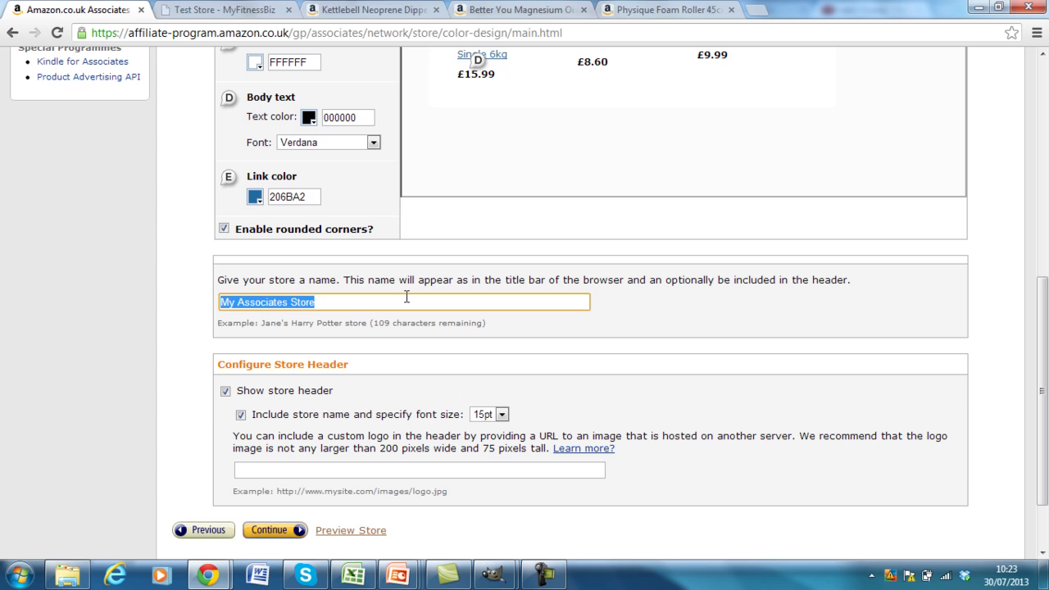
text(MFB Recommended Products)
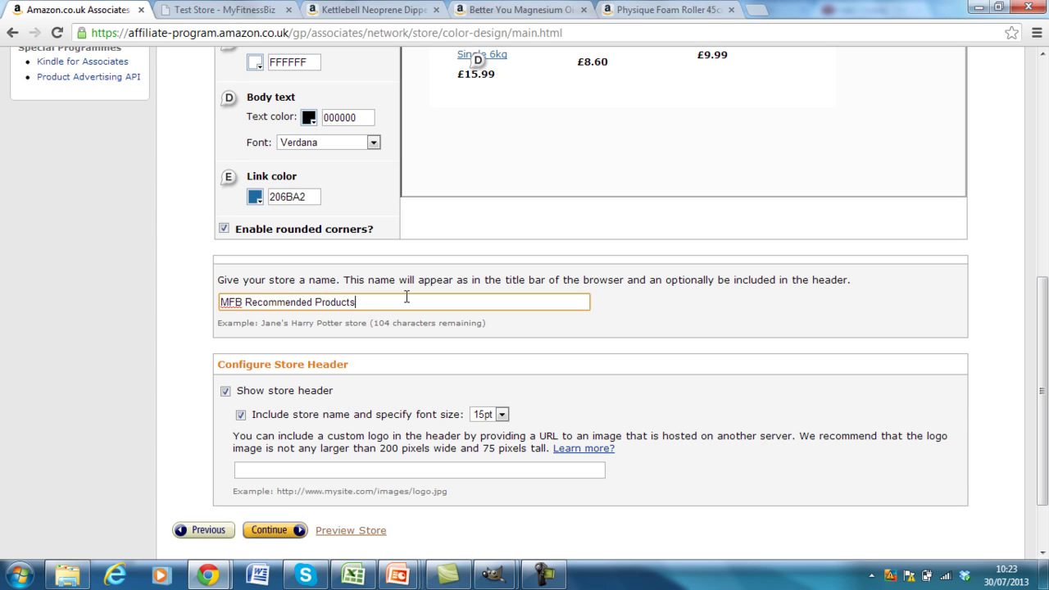
click(688, 309)
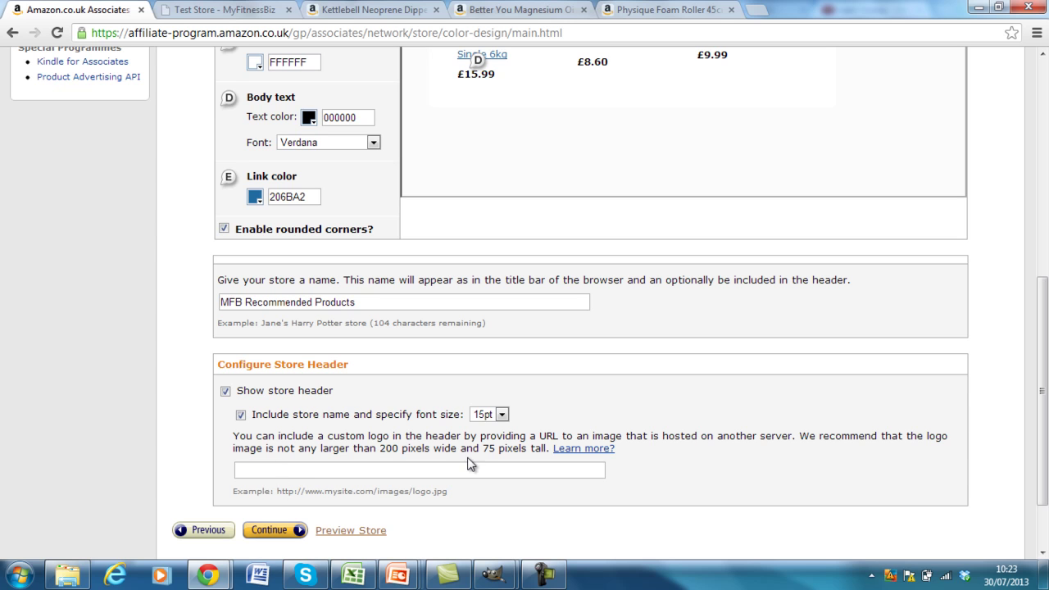
click(267, 533)
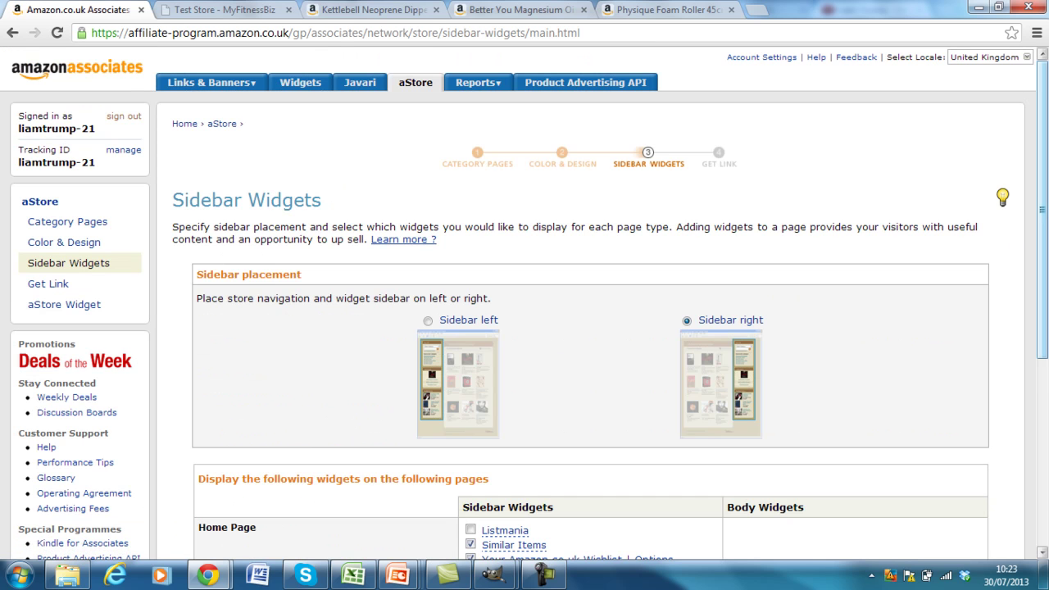
- Review the sidebar widget options and preview the restyled store in a maximized window
scroll(1043, 301, down, 3)
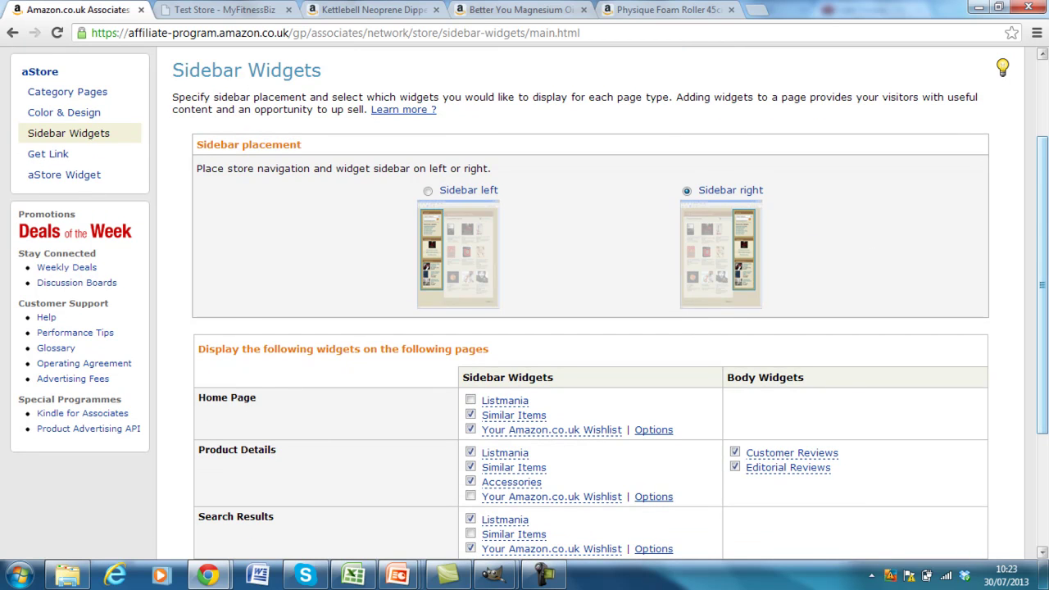
scroll(803, 311, down, 4)
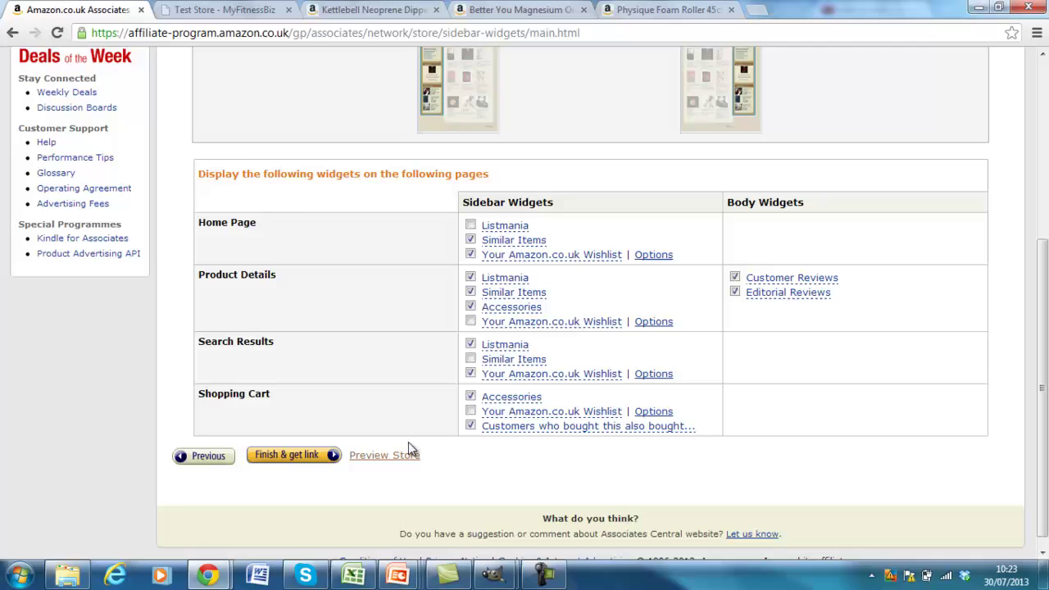
click(408, 457)
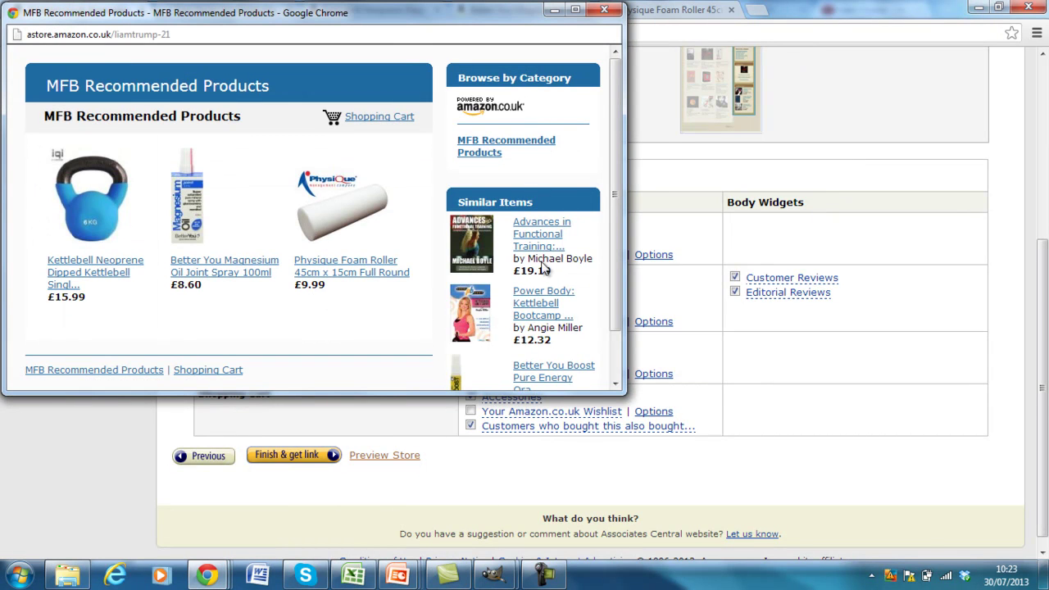
click(575, 11)
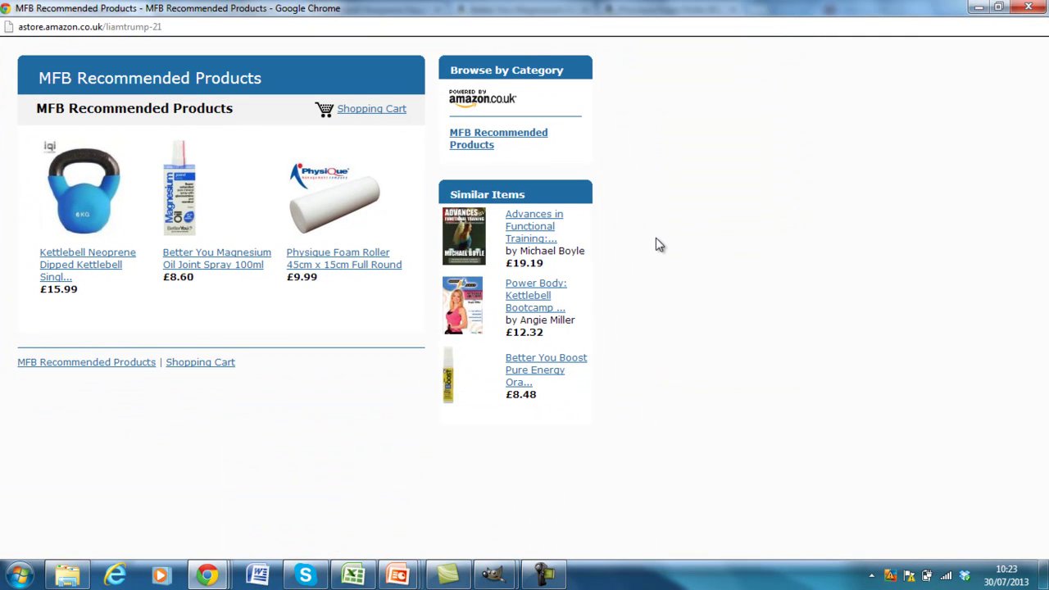
- Turn off the sidebar widgets for the home, product details and search results pages, plus "Customers who bought this also bought" for the shopping cart
click(1036, 15)
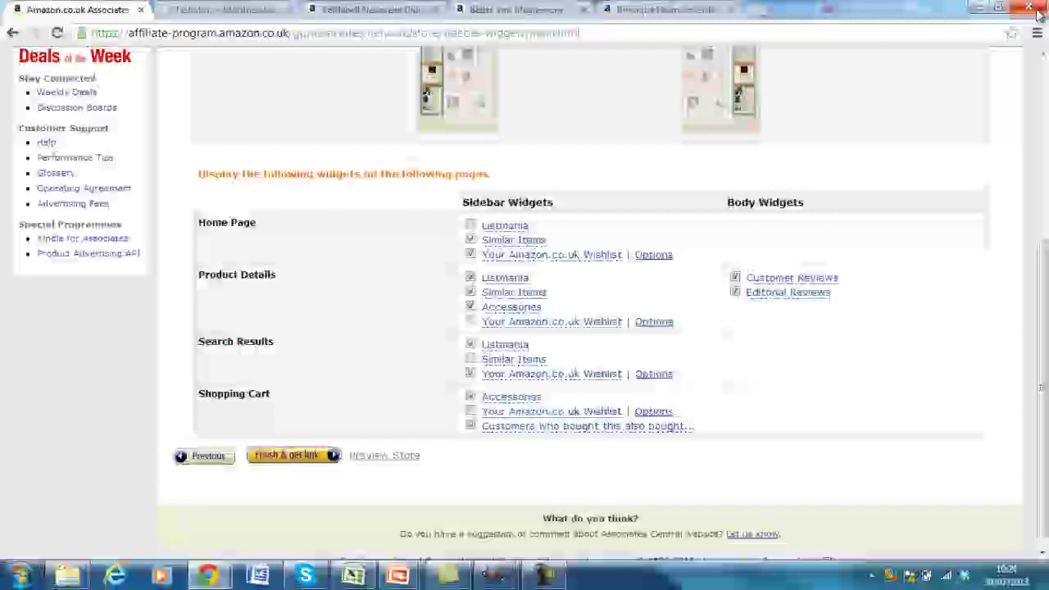
drag(1043, 283, 1043, 271)
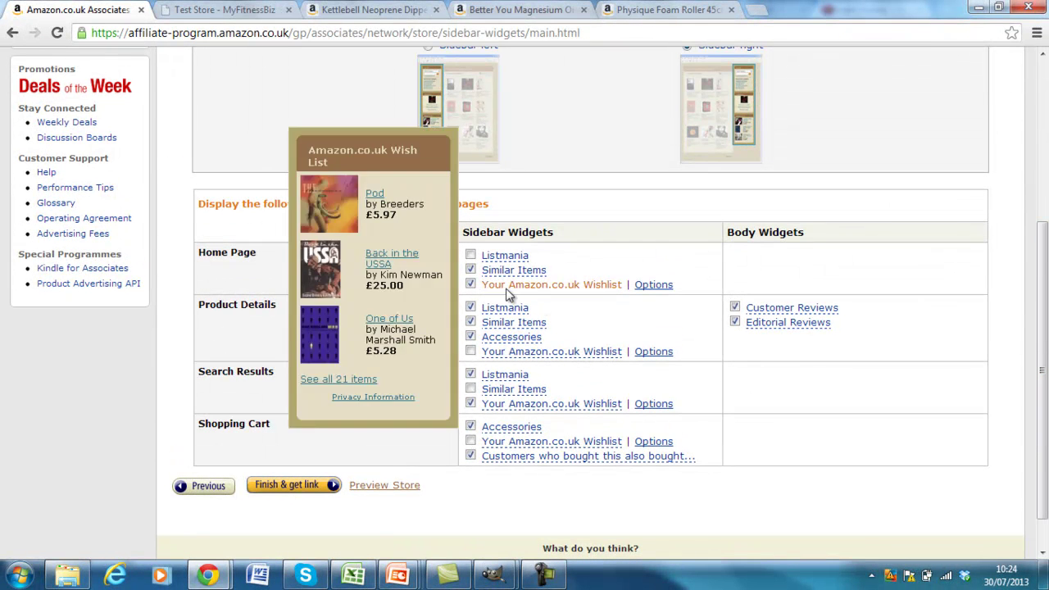
click(470, 285)
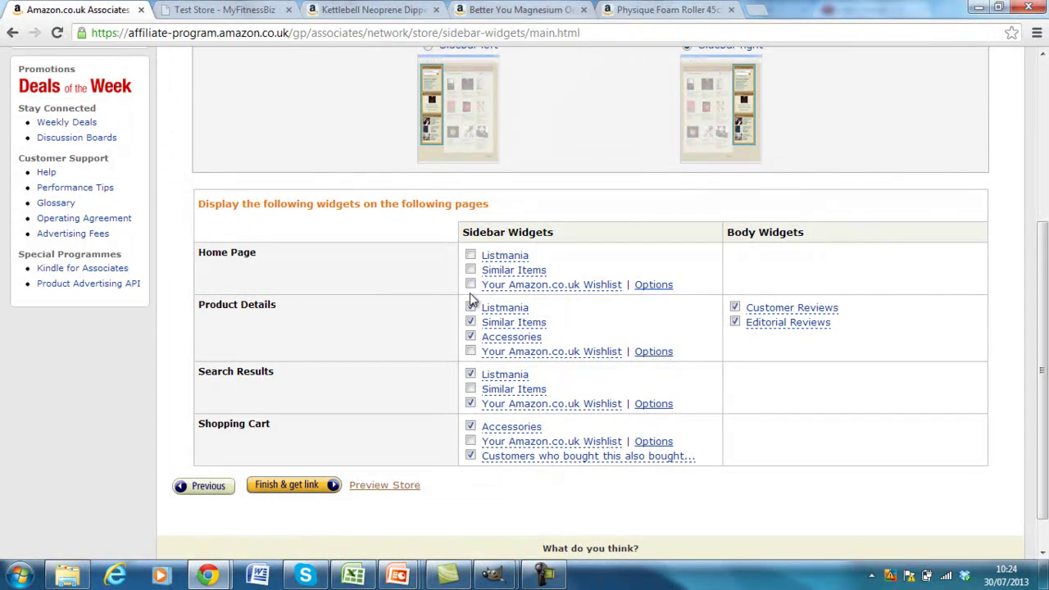
click(470, 307)
click(471, 320)
click(471, 321)
click(471, 335)
click(471, 322)
click(471, 455)
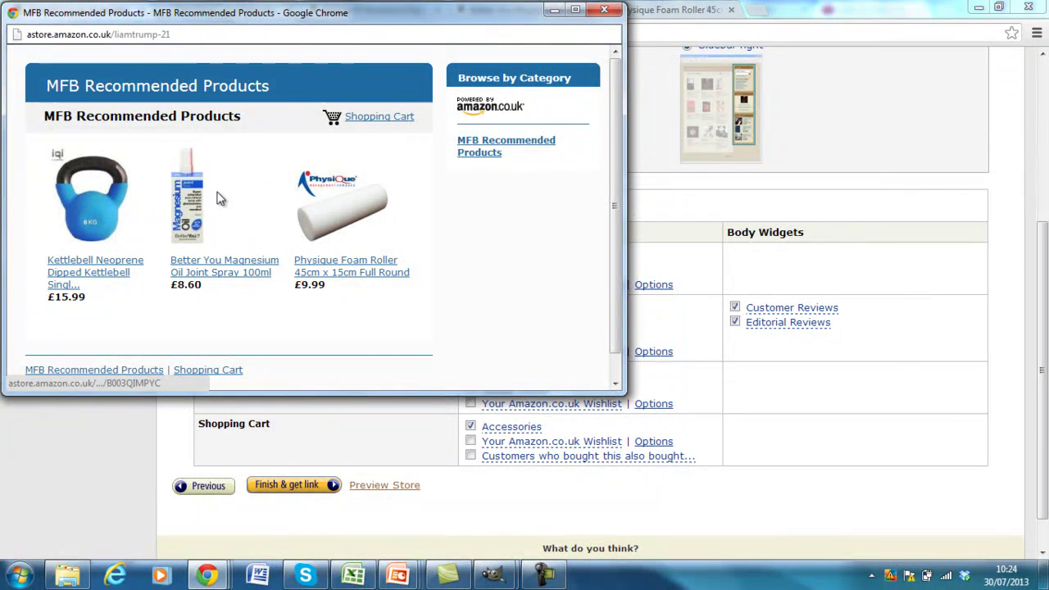
- Close the preview, publish the aStore and copy its embed code for an inline frame
click(604, 12)
click(311, 486)
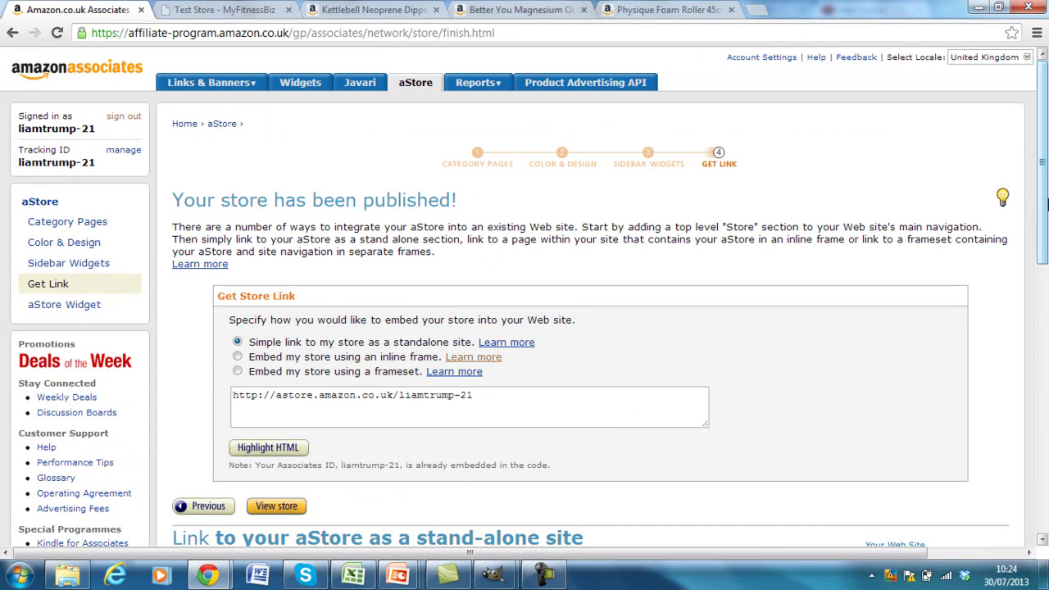
drag(1045, 192, 1045, 246)
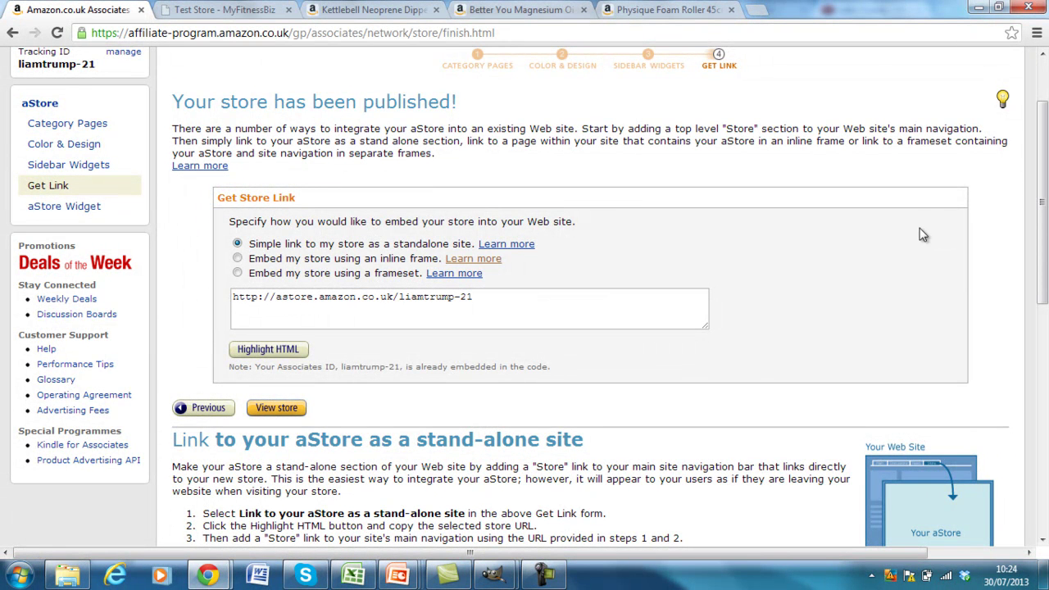
click(236, 258)
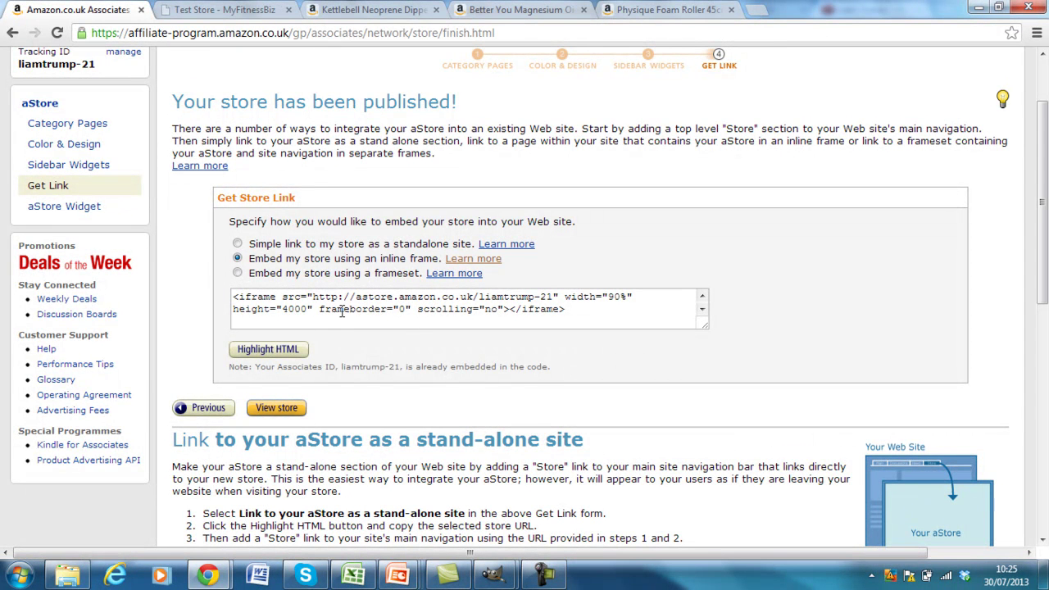
click(292, 350)
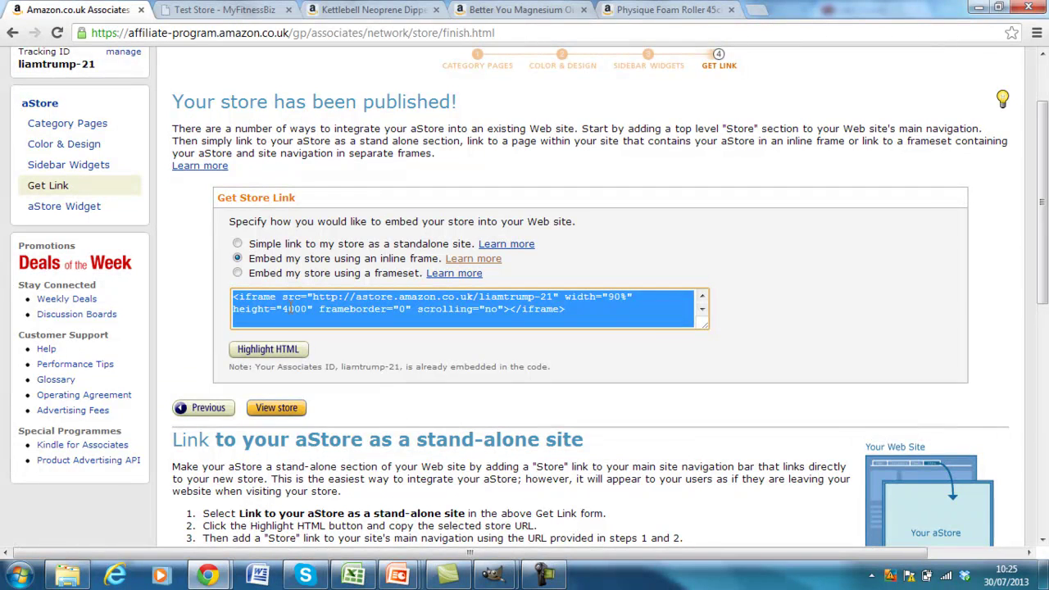
right_click(289, 309)
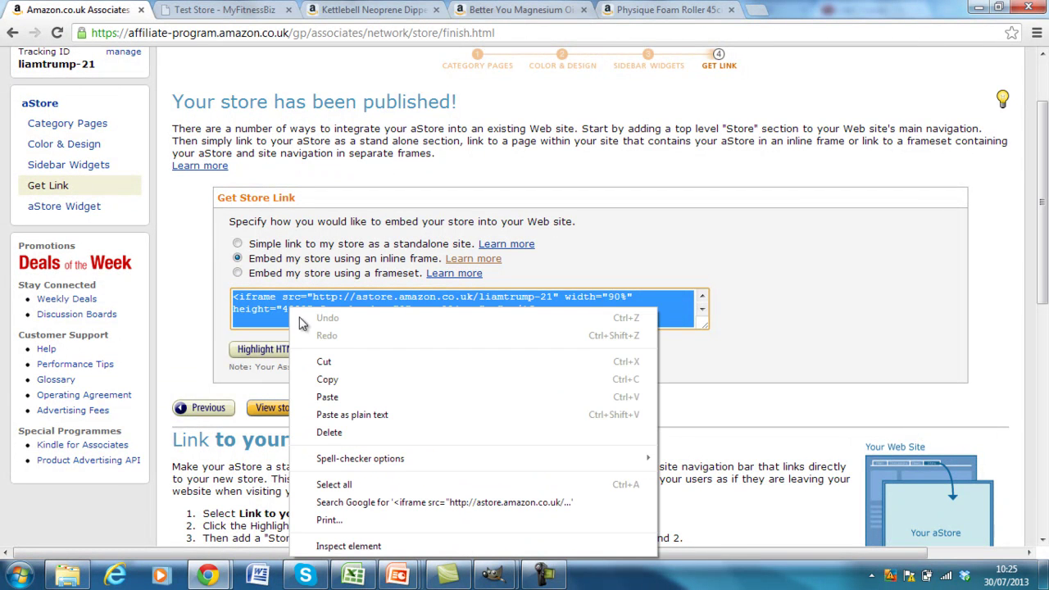
click(326, 379)
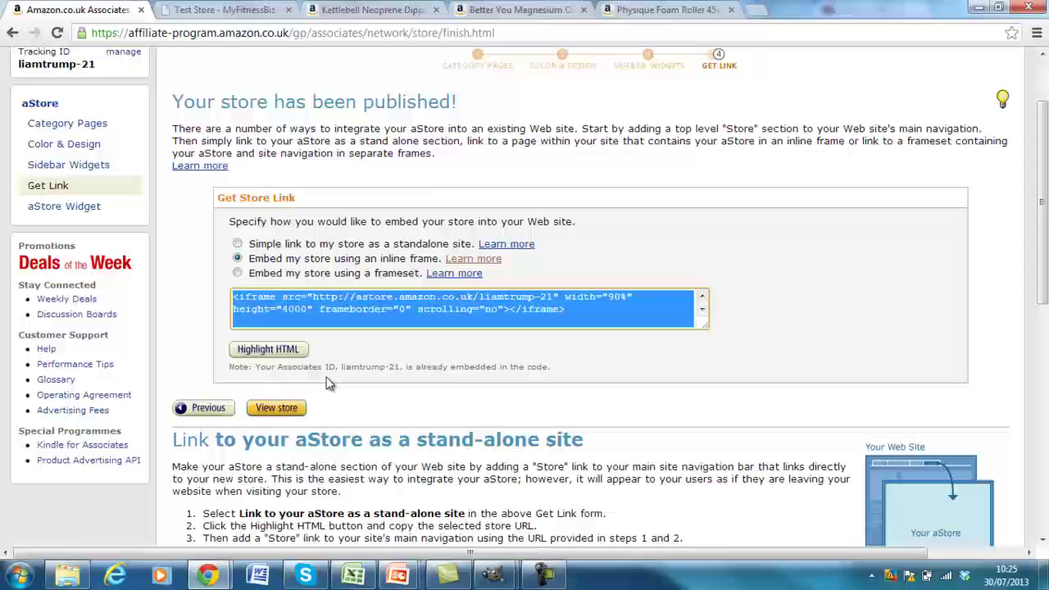
- Paste the copied iframe code into the website's Test Store page as HTML text and update the page
click(189, 16)
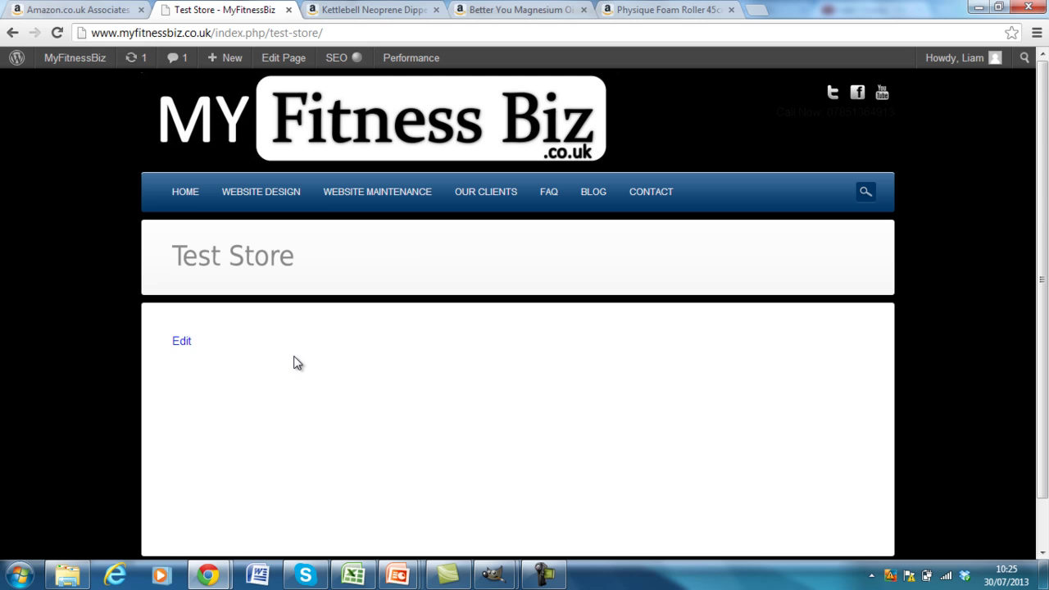
click(283, 63)
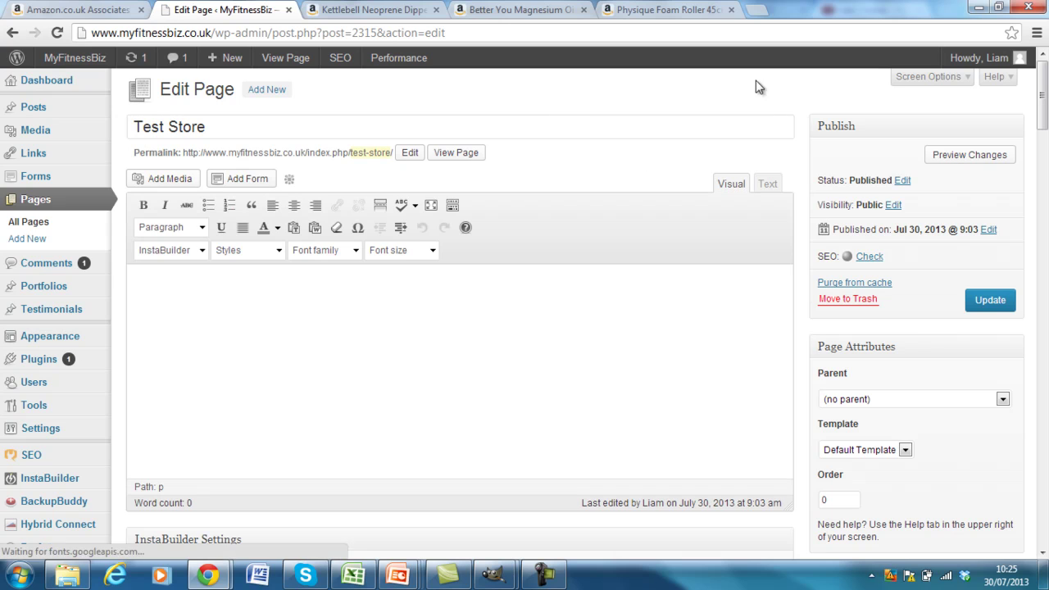
click(768, 185)
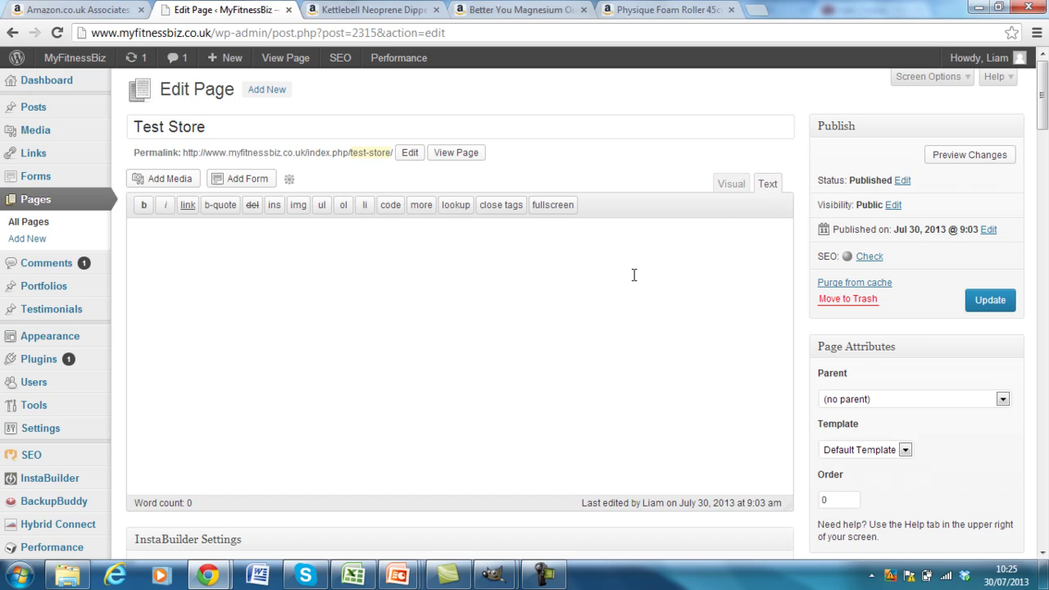
right_click(246, 322)
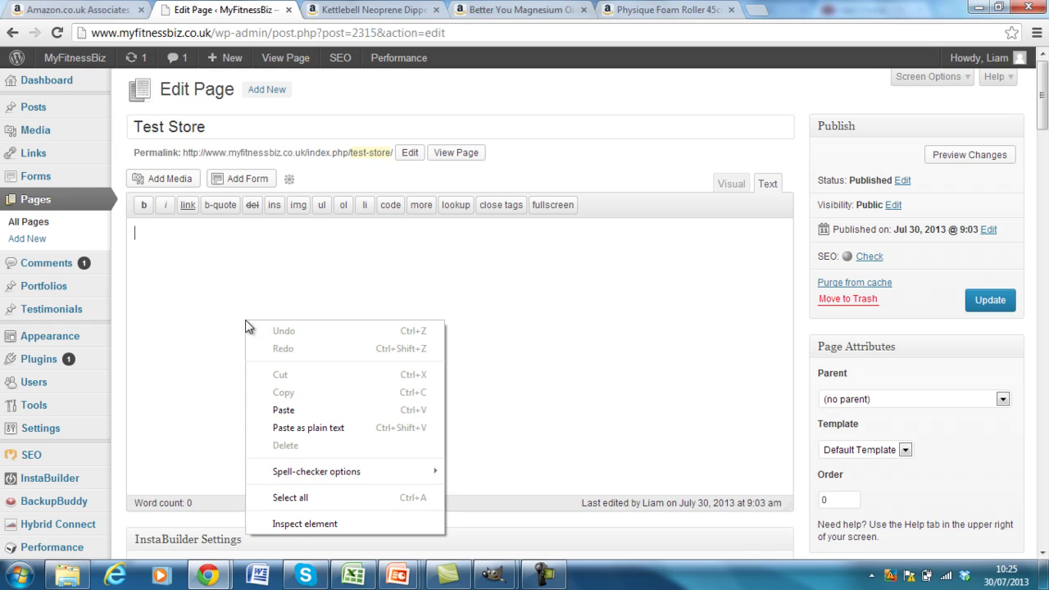
click(283, 412)
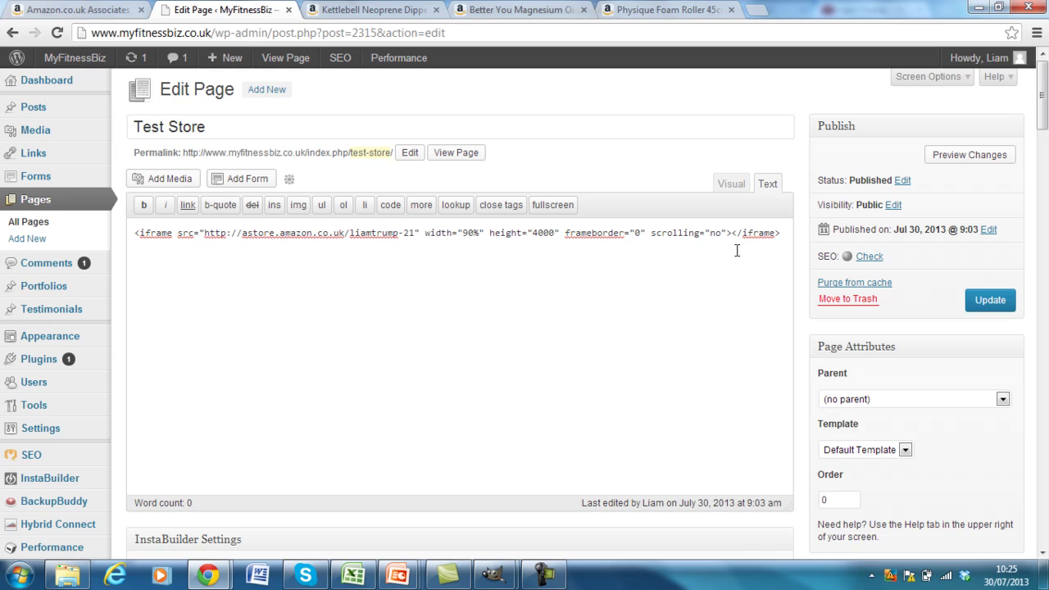
click(989, 302)
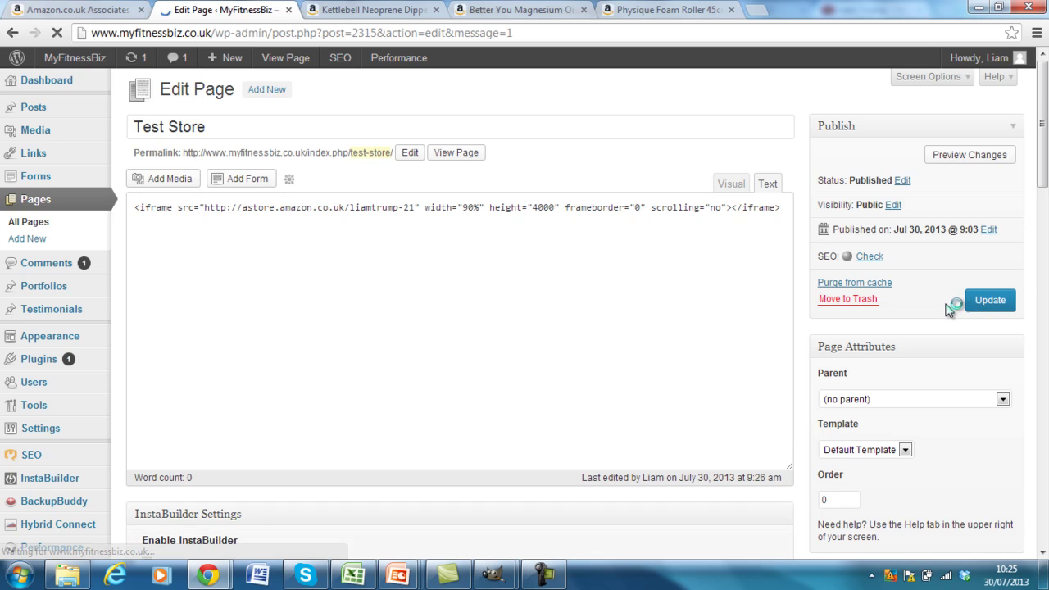
- View the Test Store page with the embedded store and examine the kettlebell's product details
triple_click(169, 126)
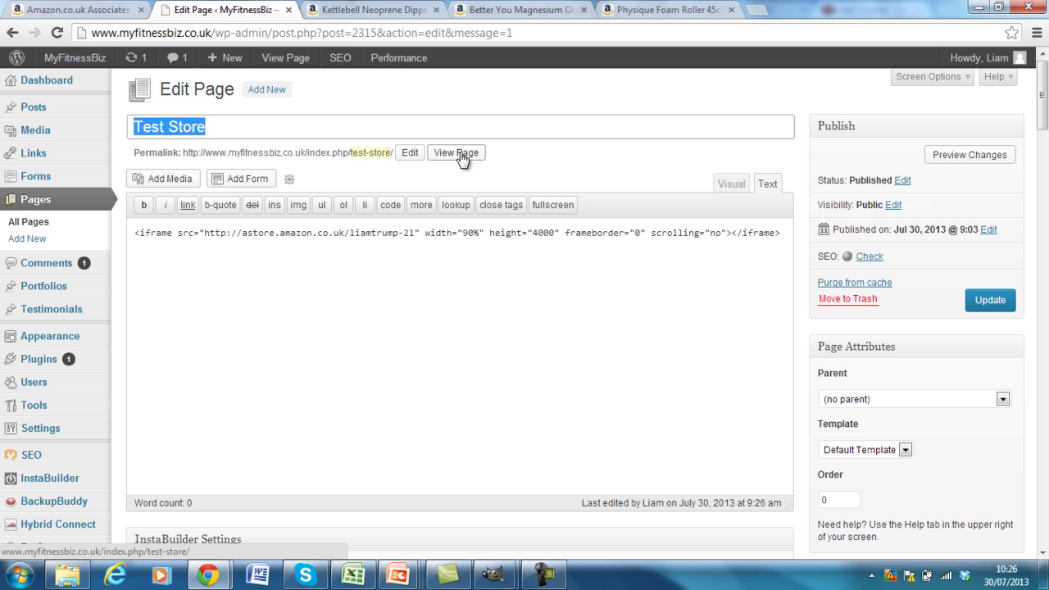
click(457, 153)
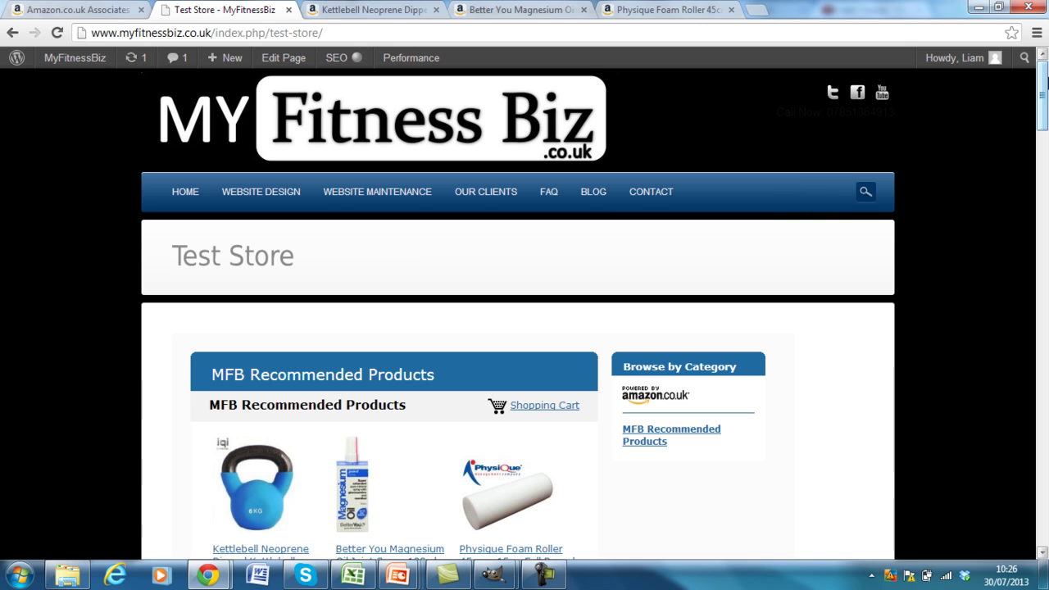
scroll(780, 185, down, 3)
mouse_move(1043, 110)
mouse_down()
mouse_move(1044, 100)
mouse_move(1043, 160)
mouse_move(1040, 93)
mouse_up()
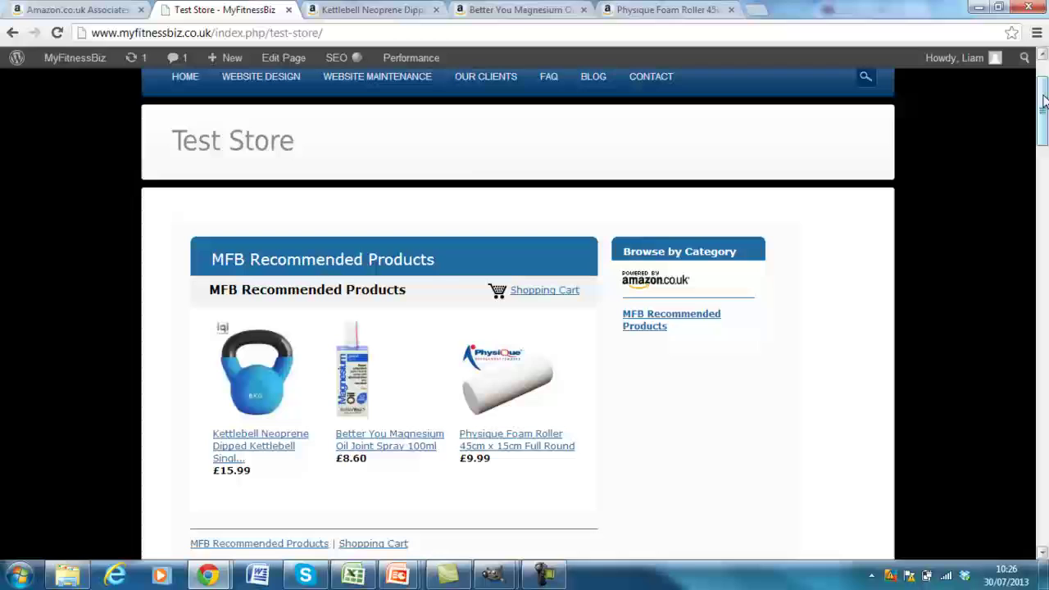
click(246, 448)
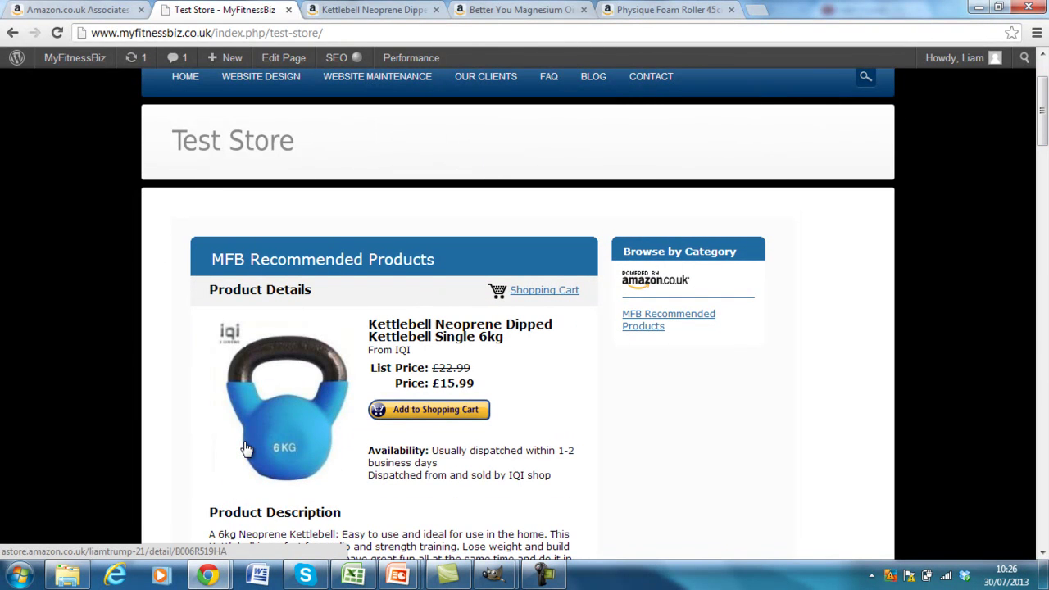
drag(1042, 127, 1043, 145)
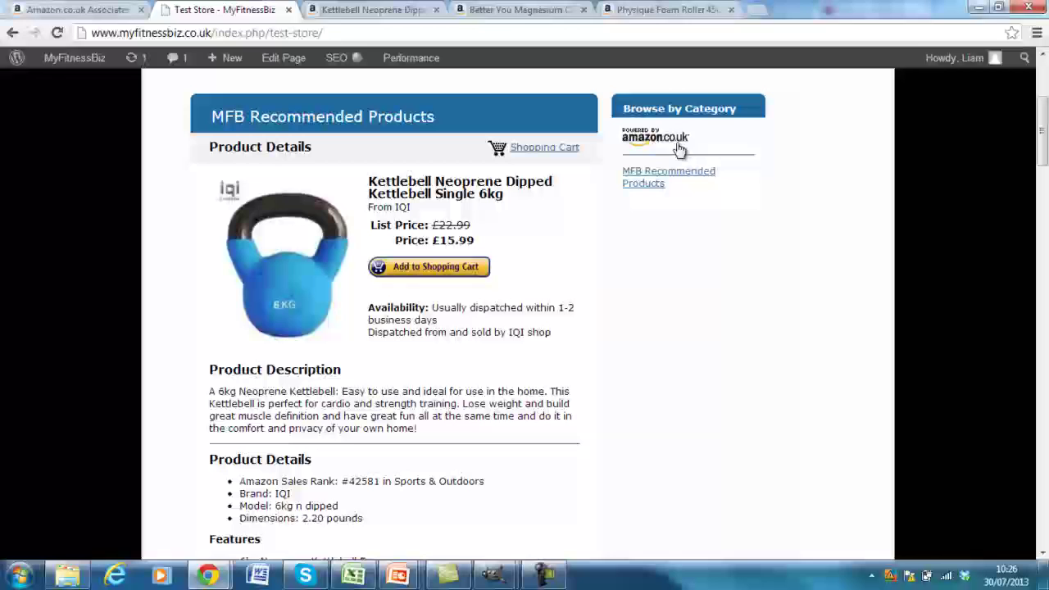
drag(1038, 150, 1043, 168)
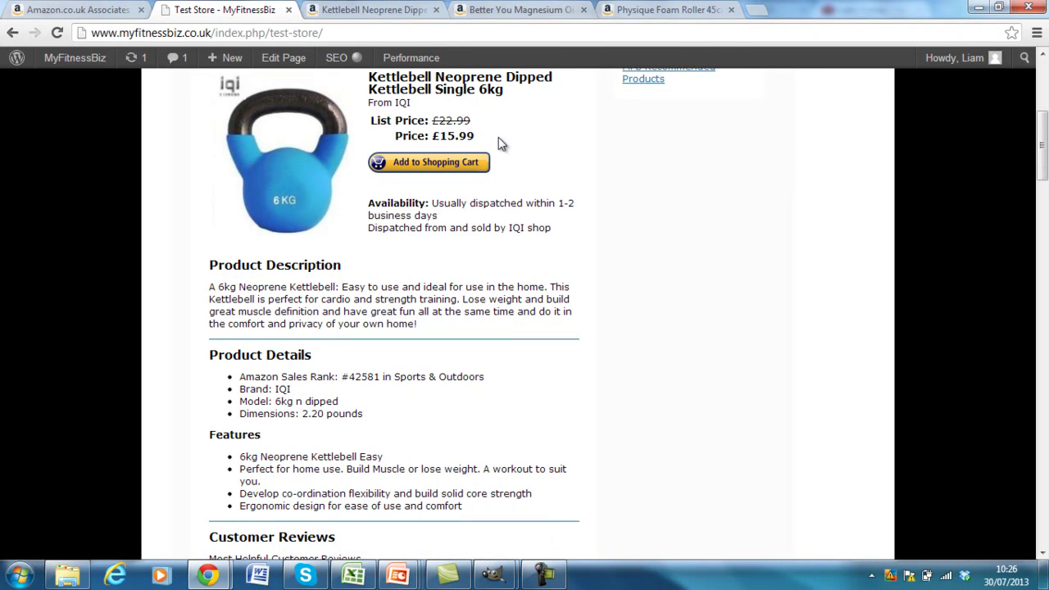
scroll(1044, 121, up, 3)
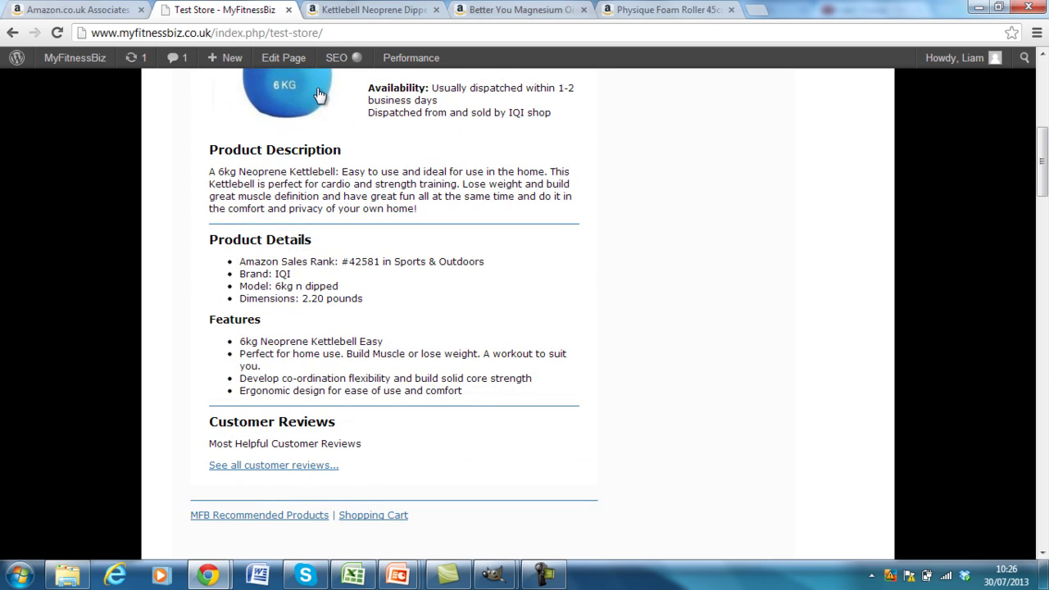
- Set the iframe height to 1000 in the Test Store page's code, update the page and check the embedded store
click(272, 63)
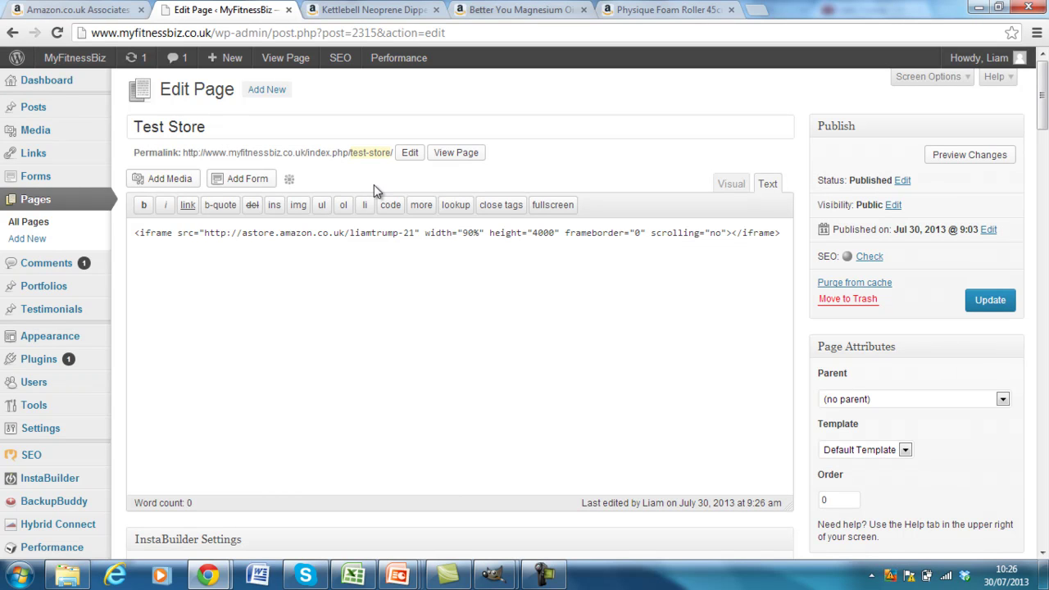
click(537, 232)
key(BackSpace)
text(1)
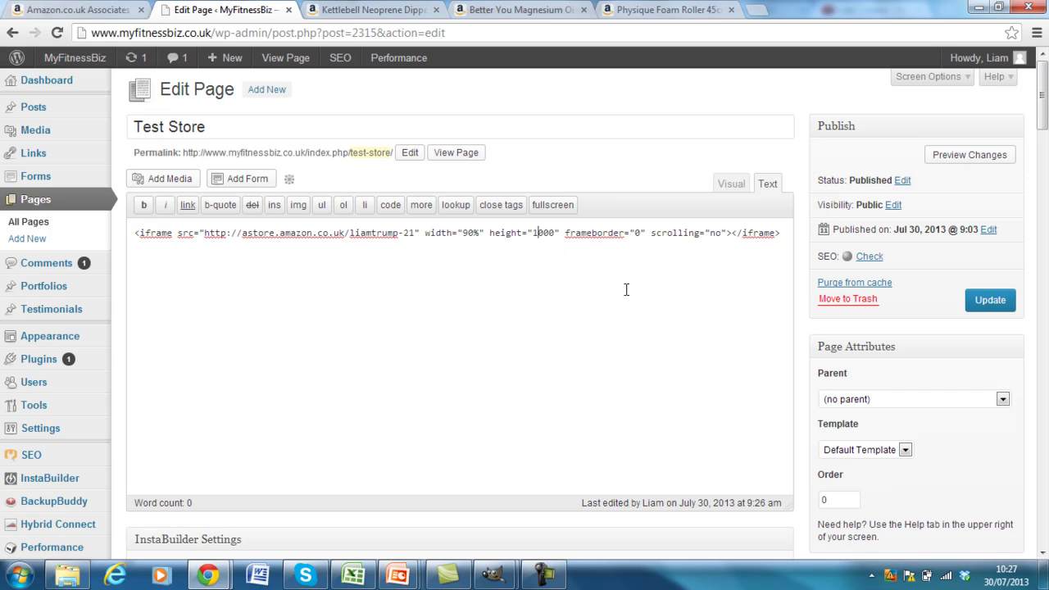
click(989, 300)
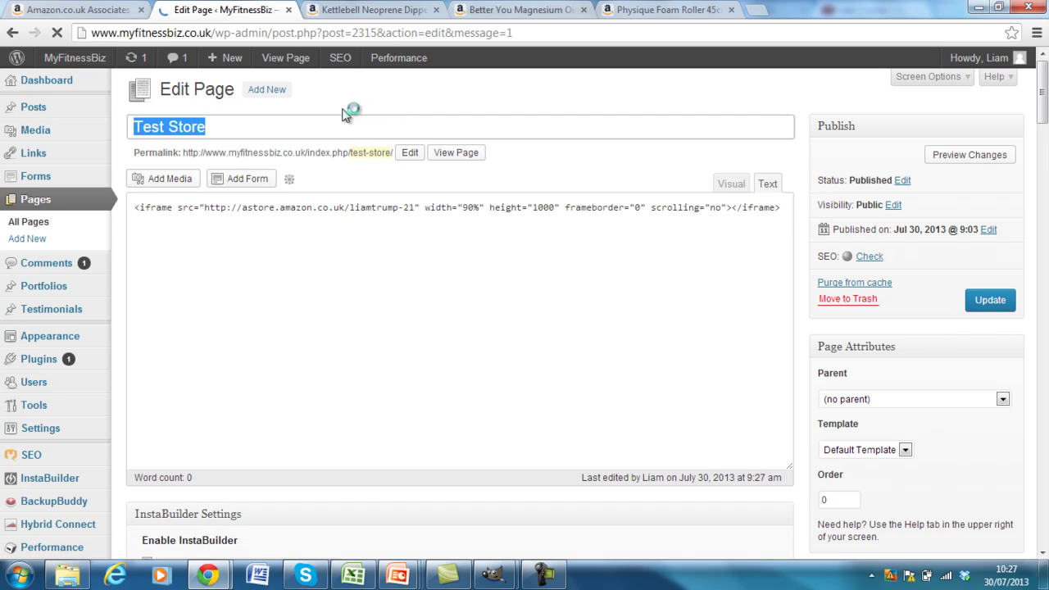
click(467, 153)
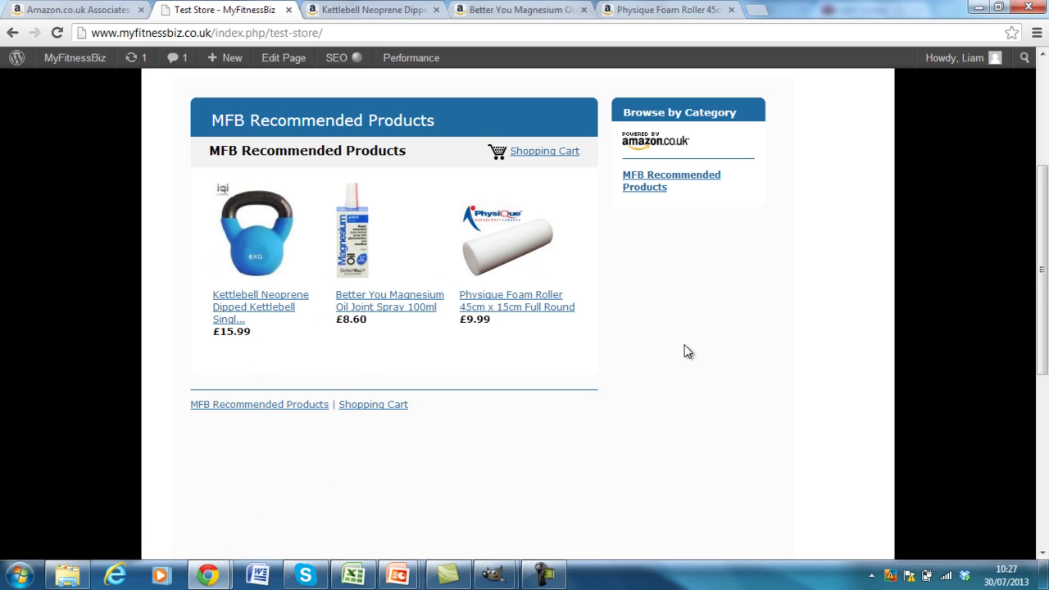
drag(1045, 215, 1046, 168)
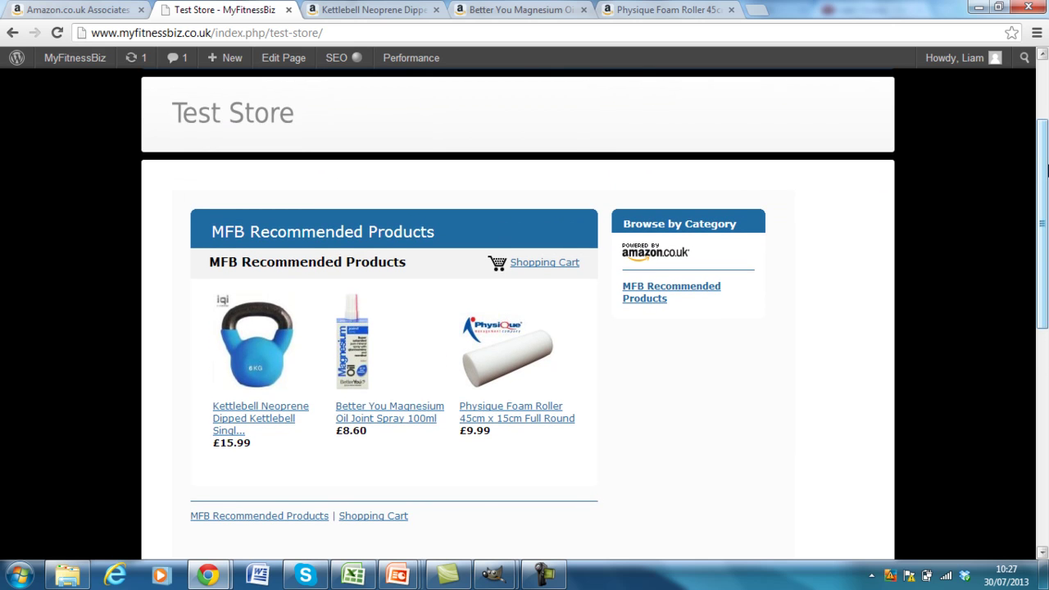